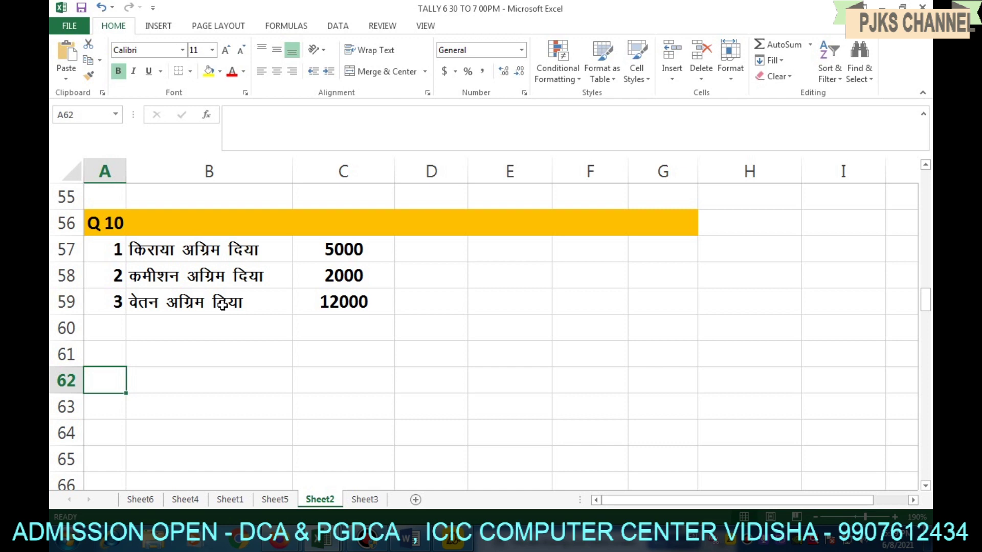
Copy the Q 10 question block A56:C59 and paste it starting at cell A62.
left_click(214, 373)
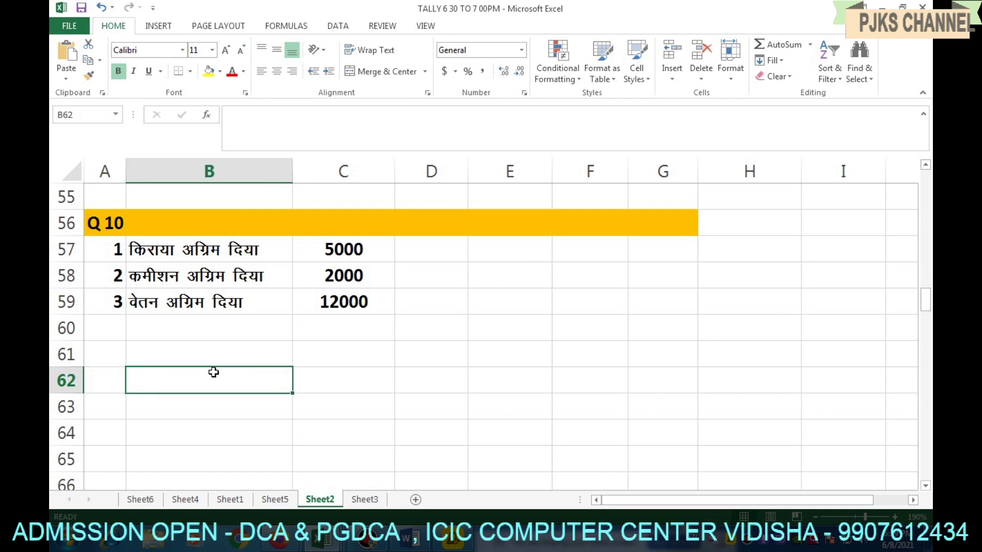
left_click_drag(118, 232, 334, 314)
key("ctrl+c")
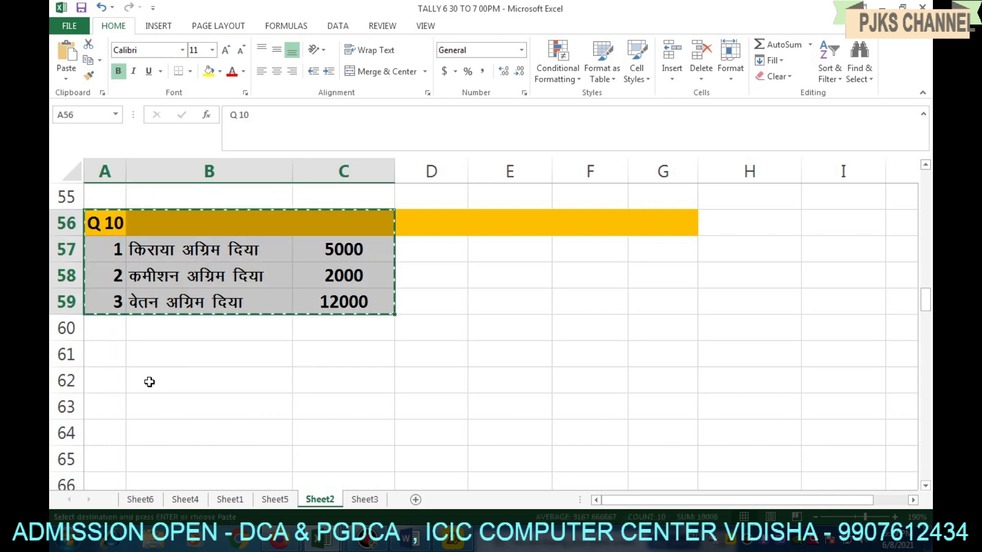
left_click(120, 380)
key("ctrl+v")
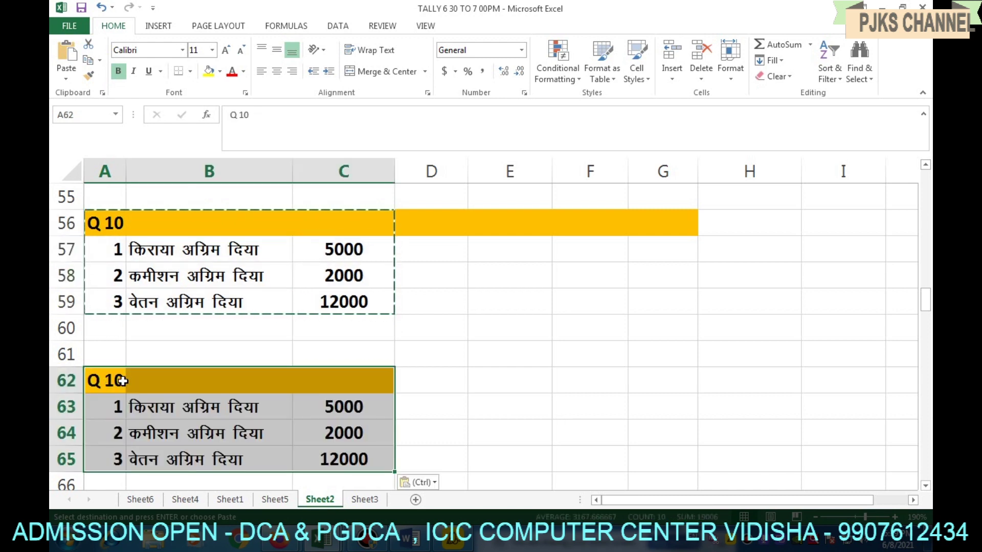
Change the pasted block's heading number in cell A62 to Q 11.
double_click(122, 381)
key("BackSpace")
type("1")
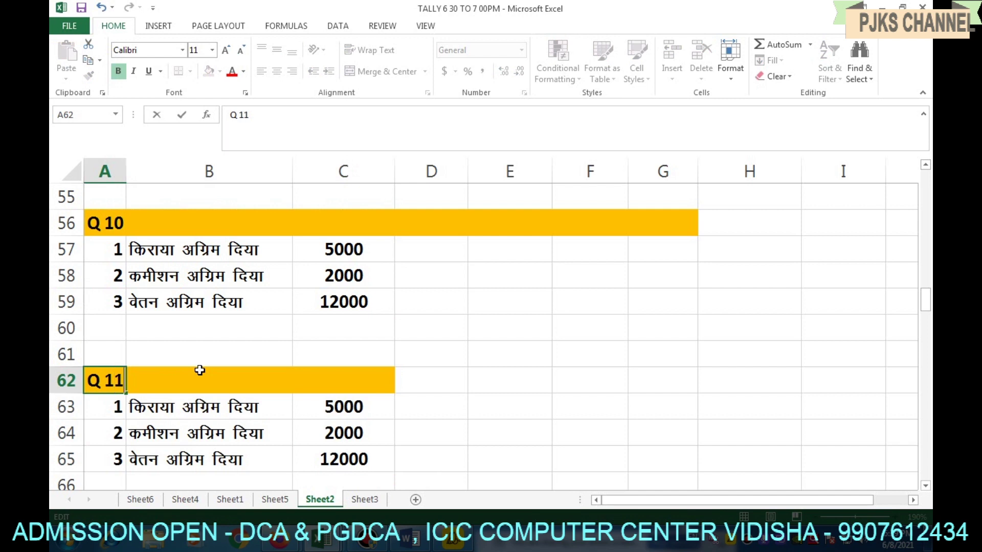
left_click(231, 377)
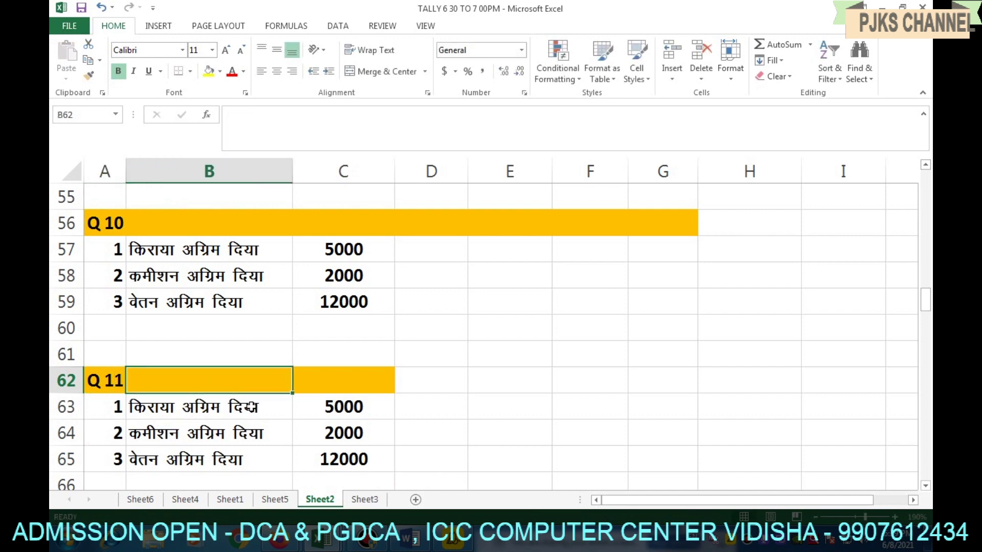
Change the first Q 11 entry in cell B63 to "किराया देना बॉकी है", keeping the DevLys 010 font.
double_click(274, 401)
key("BackSpace")
key("BackSpace")
key("BackSpace")
key("BackSpace")
key("BackSpace")
key("BackSpace")
key("BackSpace")
key("BackSpace")
key("BackSpace")
key("BackSpace")
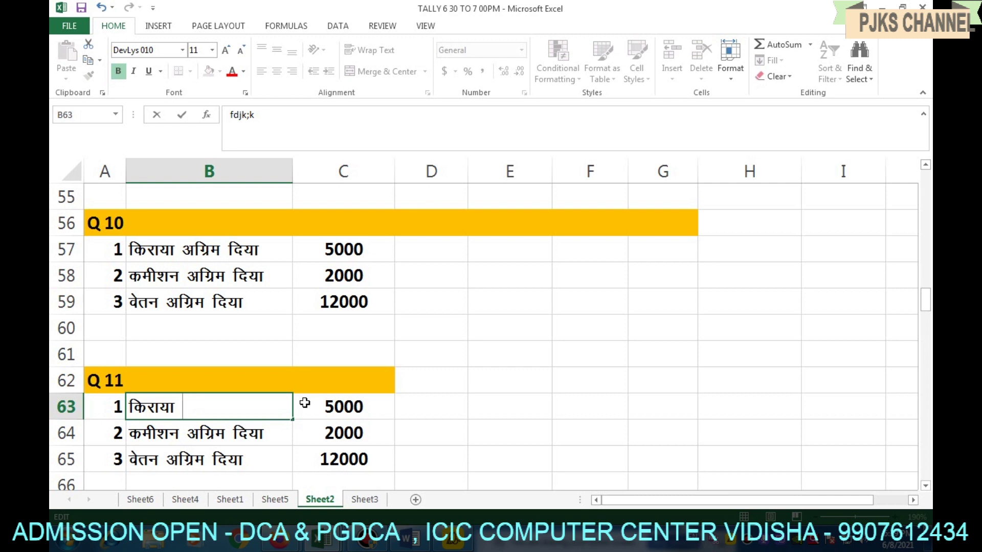
type("nsuk ck")
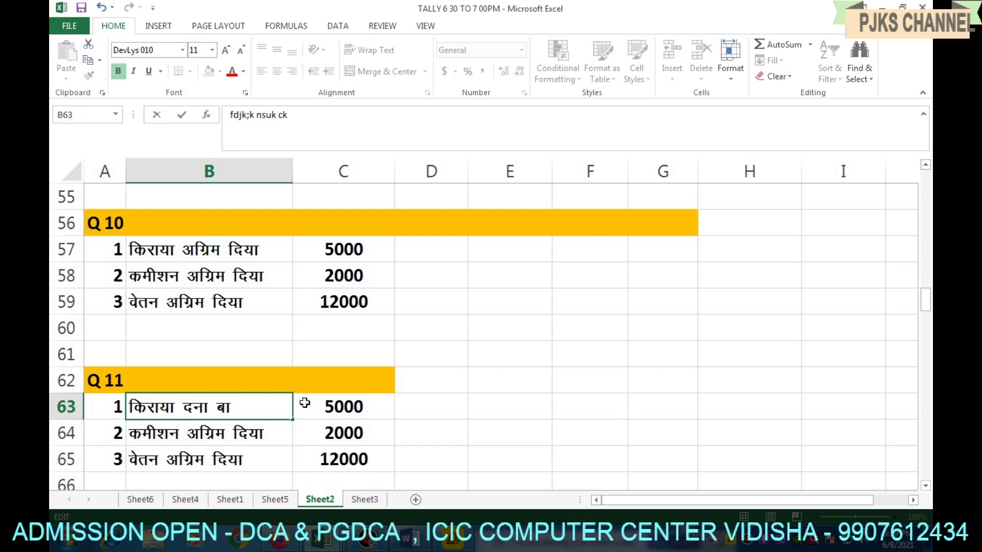
type("Wdh gS")
key("Return")
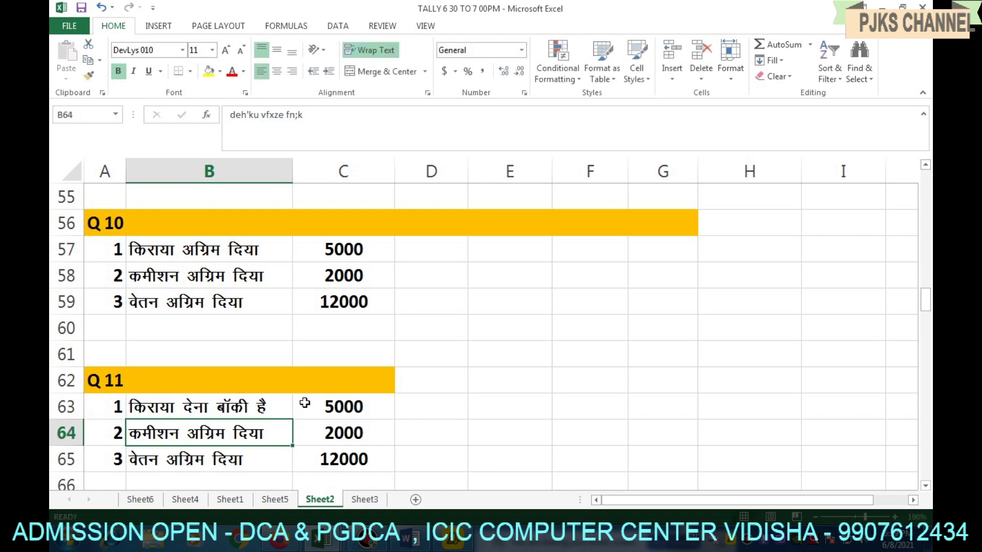
Copy the phrase "देना बॉकी है" from cell B63 and set the rent amount in C63 to 7000.
left_click(290, 407)
double_click(290, 407)
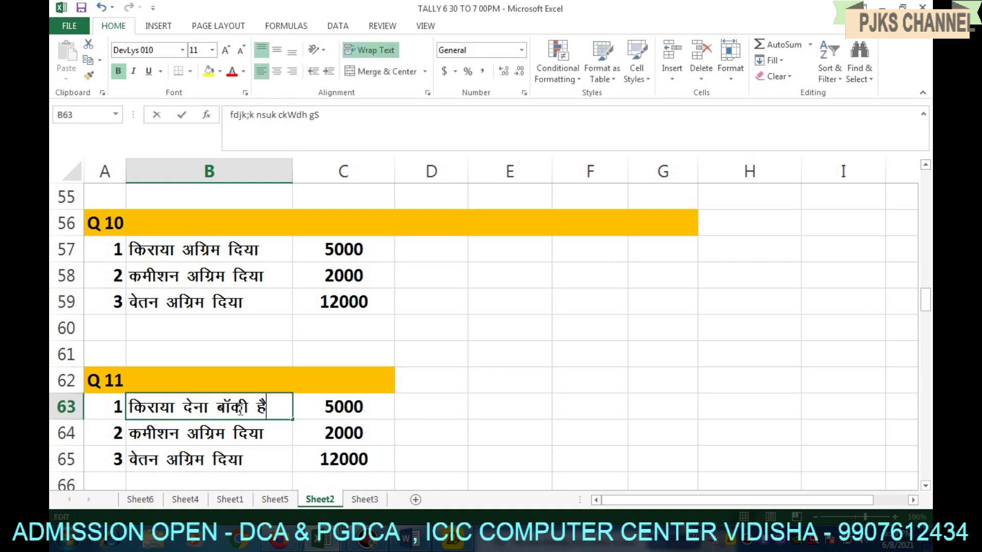
left_click_drag(180, 407, 281, 404)
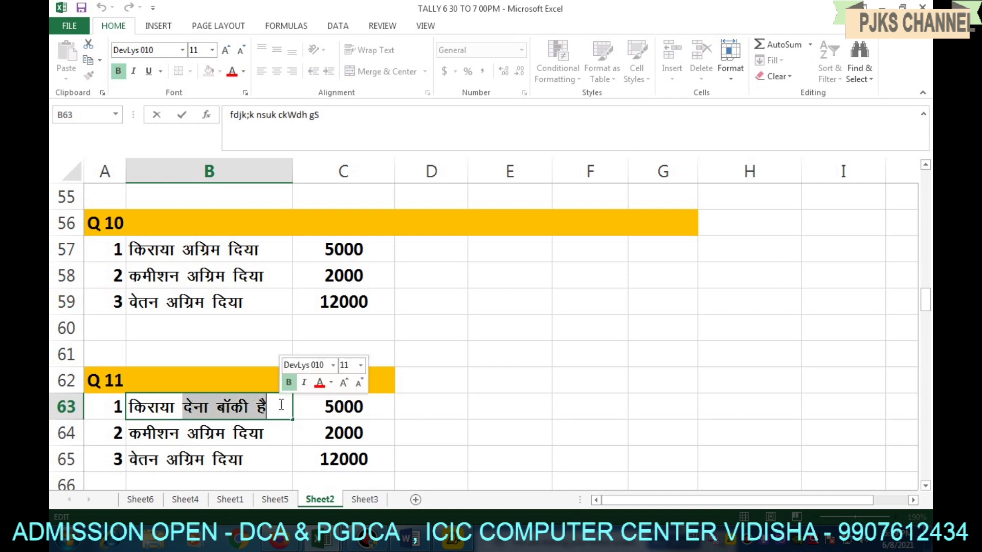
left_click(357, 410)
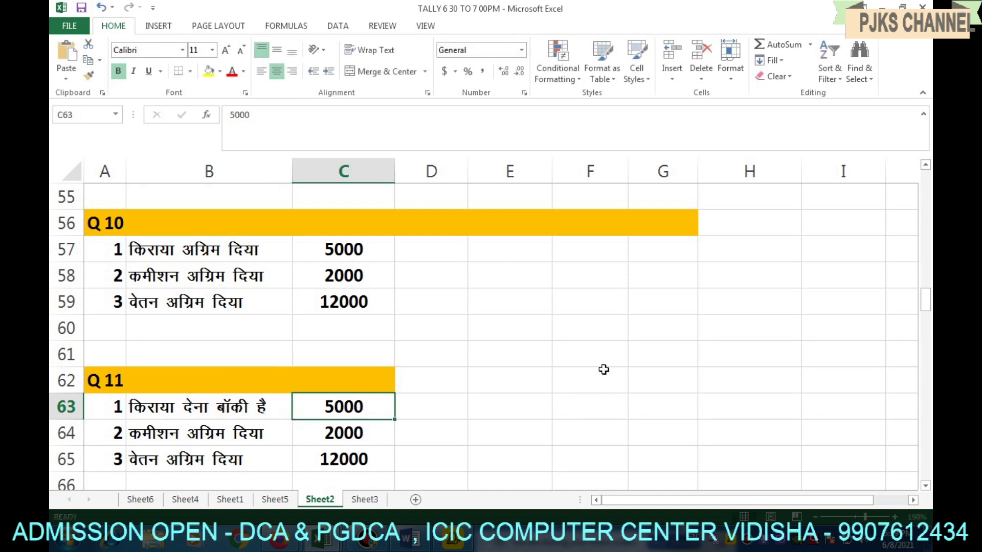
type("7000")
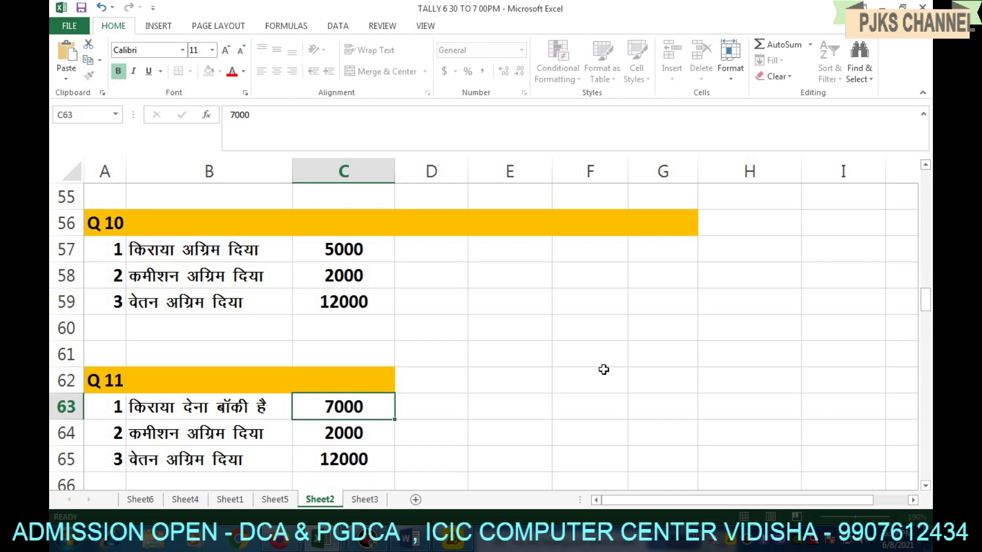
key("Return")
Change the commission entry in B64 to "कमीशन देना बॉकी है" and set its amount in C64 to 4000.
double_click(278, 433)
left_click_drag(277, 433, 187, 444)
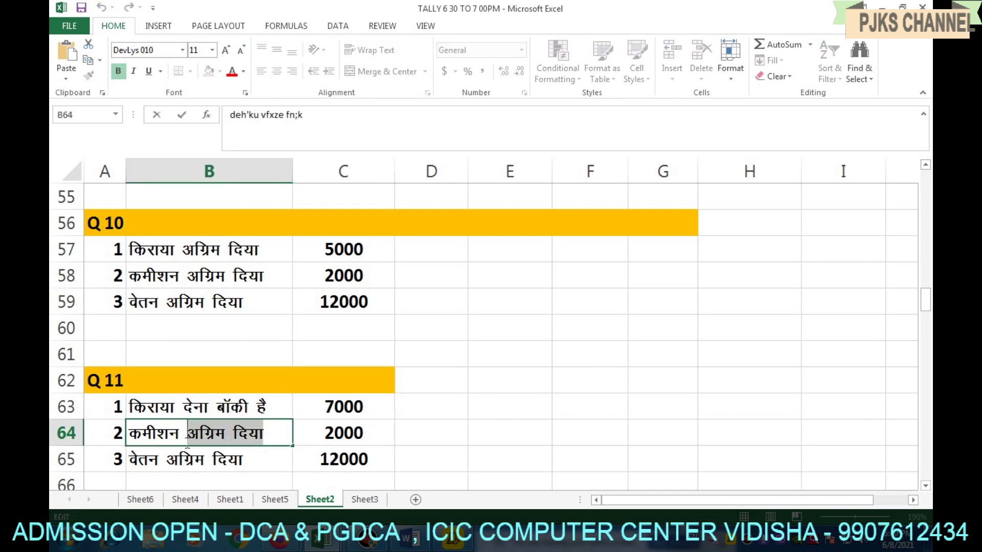
type("nsuk ckWdh gS")
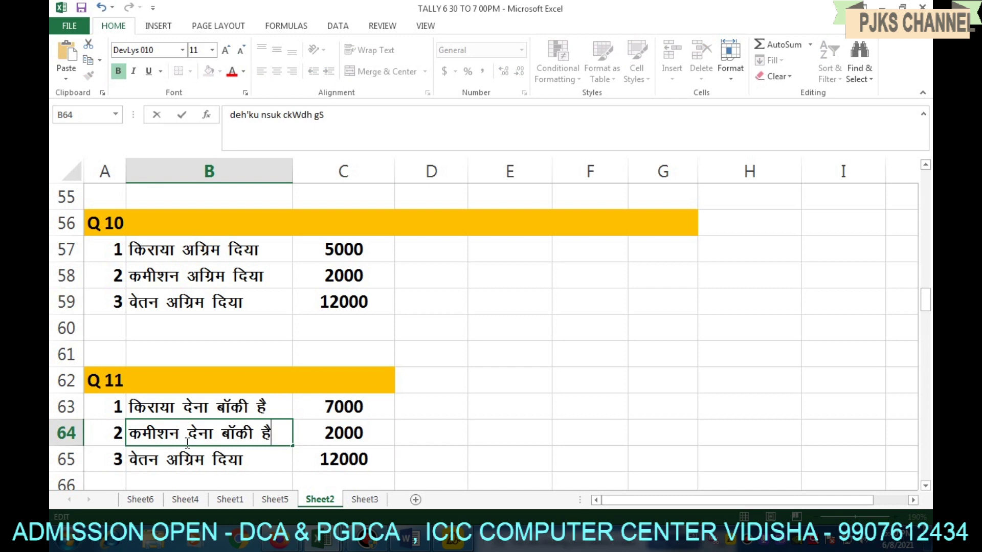
left_click(366, 435)
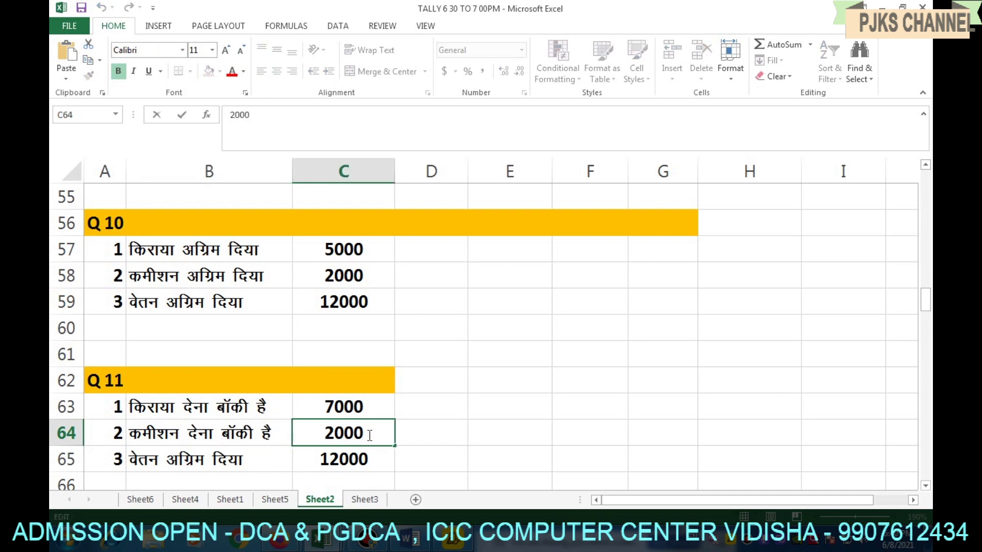
key("BackSpace")
key("BackSpace")
key("BackSpace")
key("BackSpace")
type("4000")
key("Return")
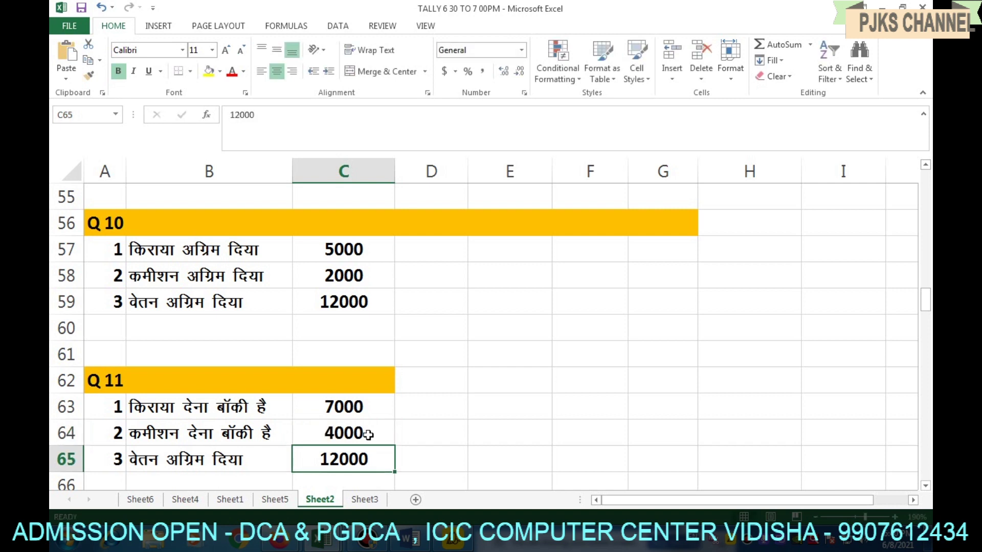
Change the salary entry in B65 to "वेतन देना बॉकी है" and set its amount in C65 to 8000.
double_click(255, 463)
left_click_drag(245, 463, 170, 464)
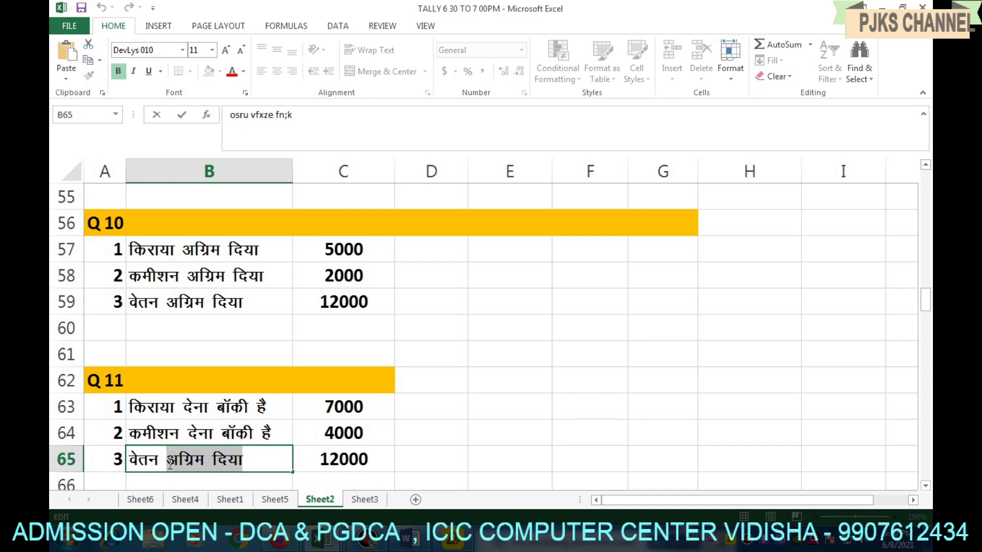
type("nsuk ckWdh gS")
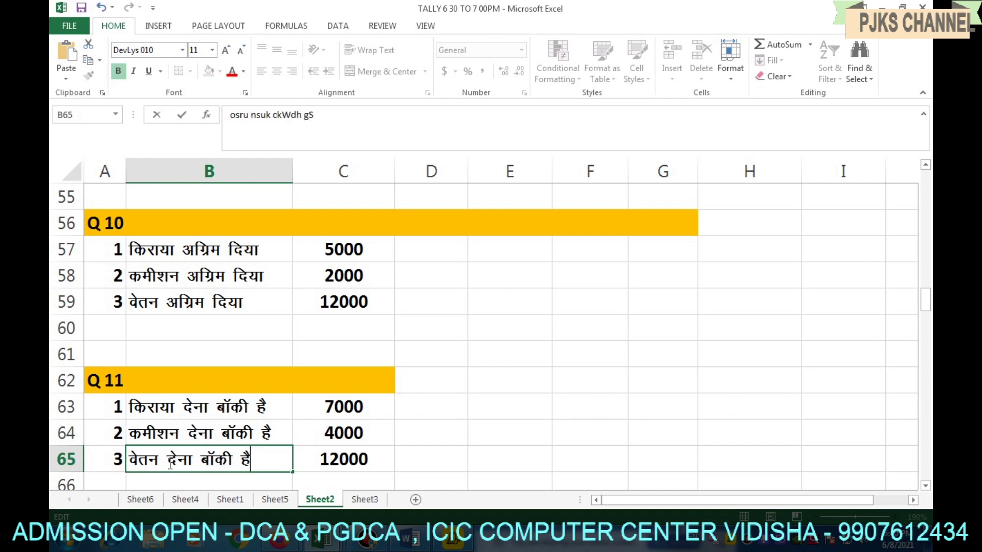
left_click(367, 460)
double_click(367, 460)
left_click_drag(367, 460, 281, 467)
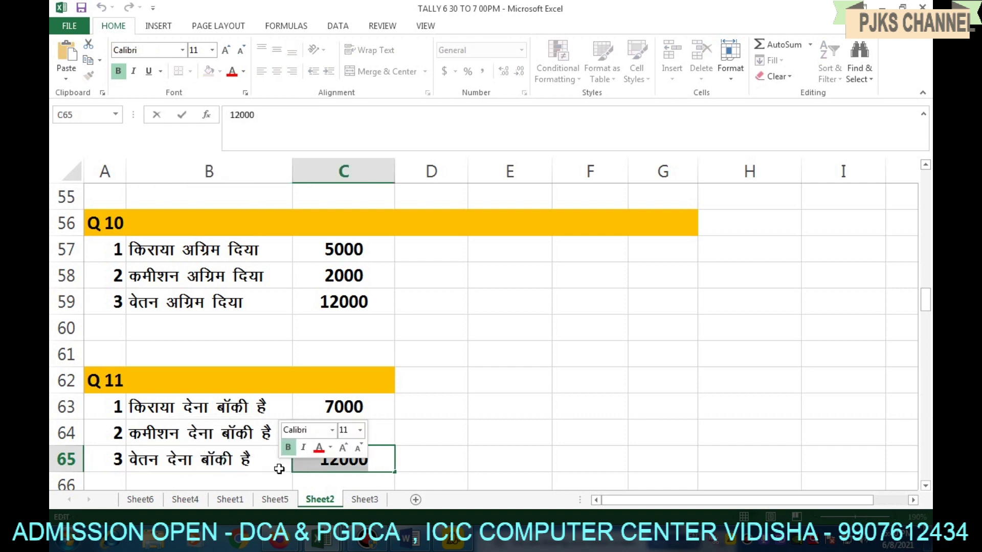
type("8000")
key("Return")
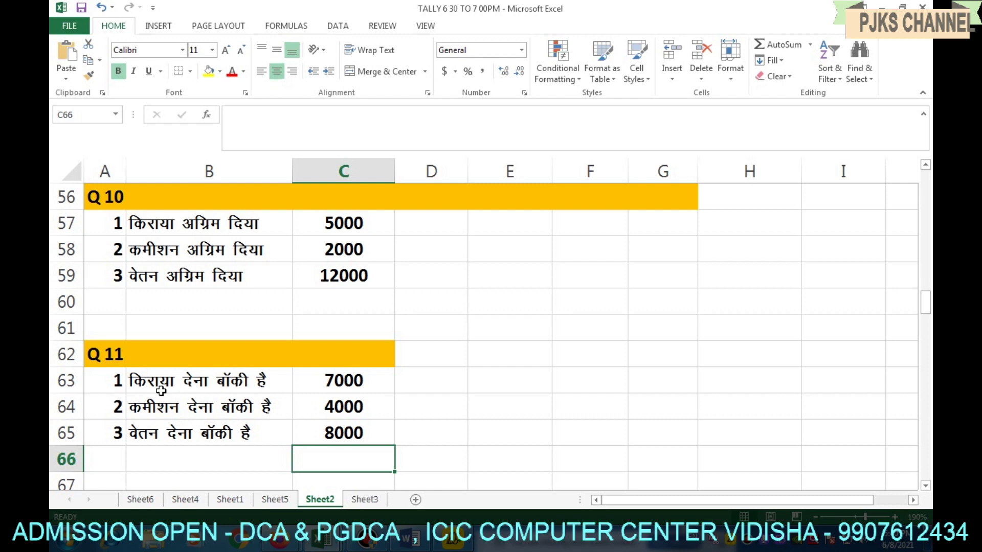
Enter the title "outstanding exp." in cell B62 beside the Q 11 heading.
left_click(210, 360)
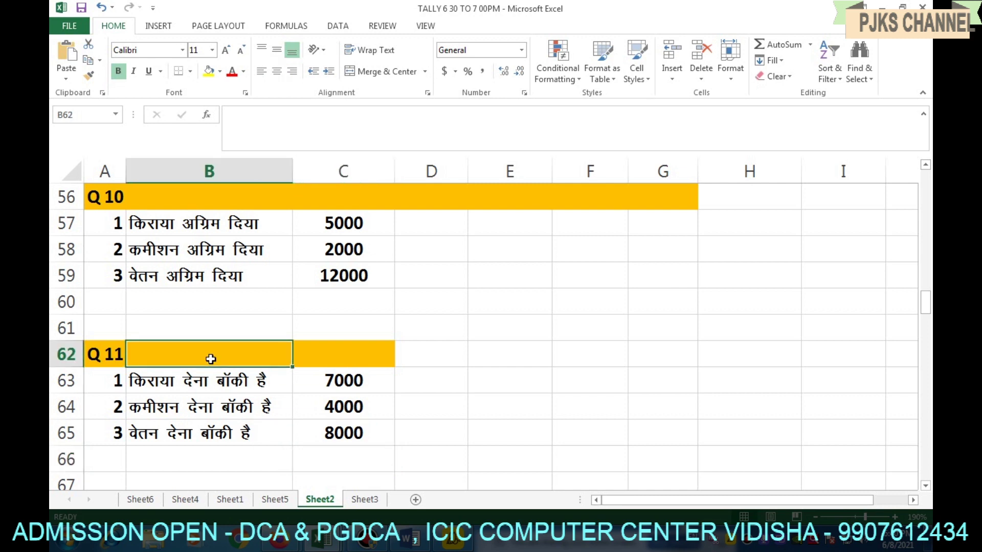
type("outstandi")
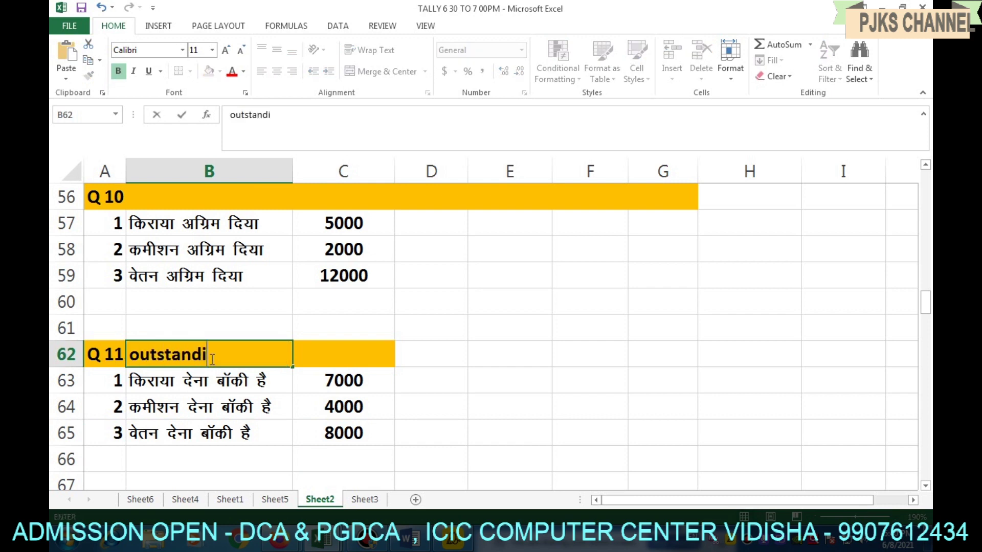
type("ng exp.")
Enter the title "prepaid exp." in cell B56 beside the Q 10 heading.
scroll(206, 274, "up", 1)
left_click(206, 273)
type("prepaid exp.")
left_click(321, 390)
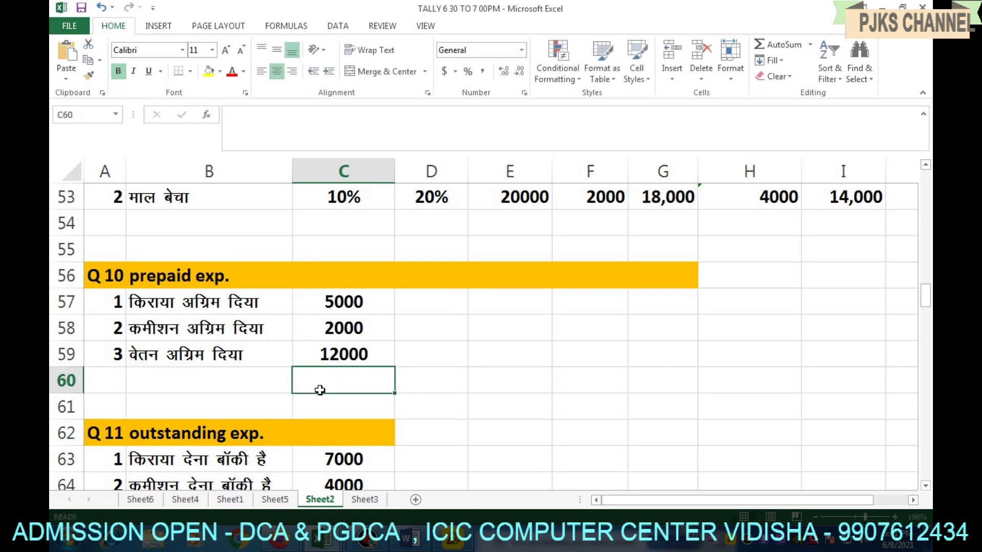
On Sheet3, enter the label "Q 11" in cell A167 below the prepaid salary journal entry.
scroll(321, 390, "down", 2)
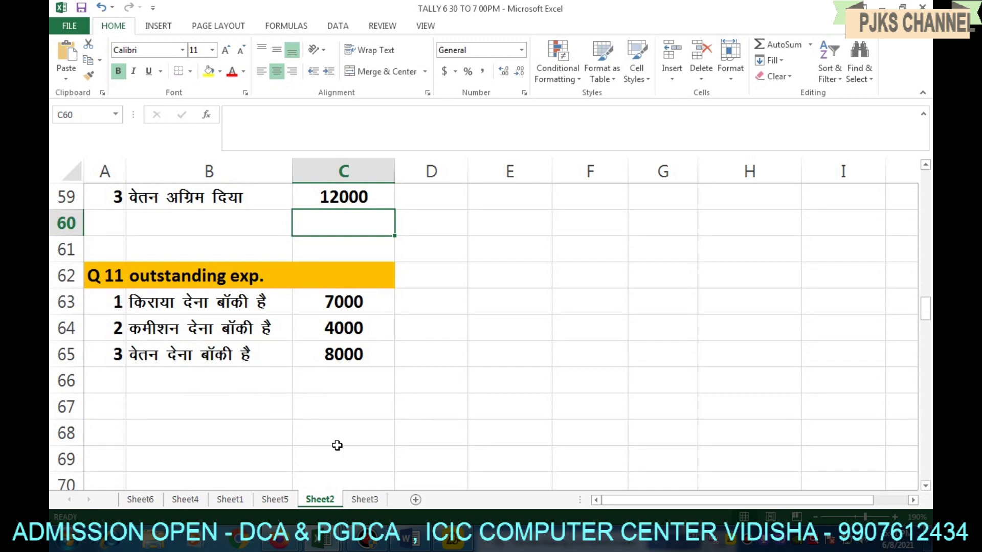
left_click(374, 503)
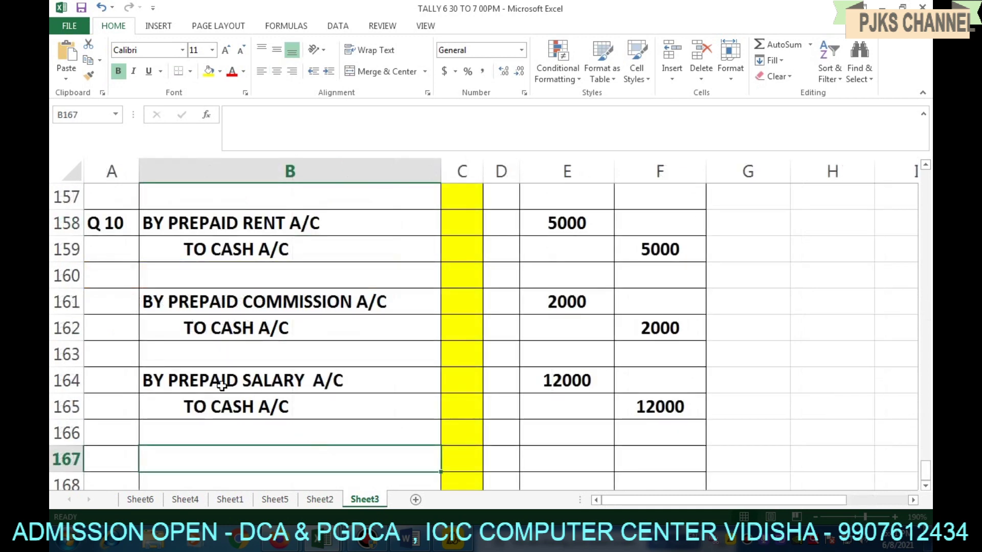
scroll(196, 377, "down", 1)
left_click(122, 381)
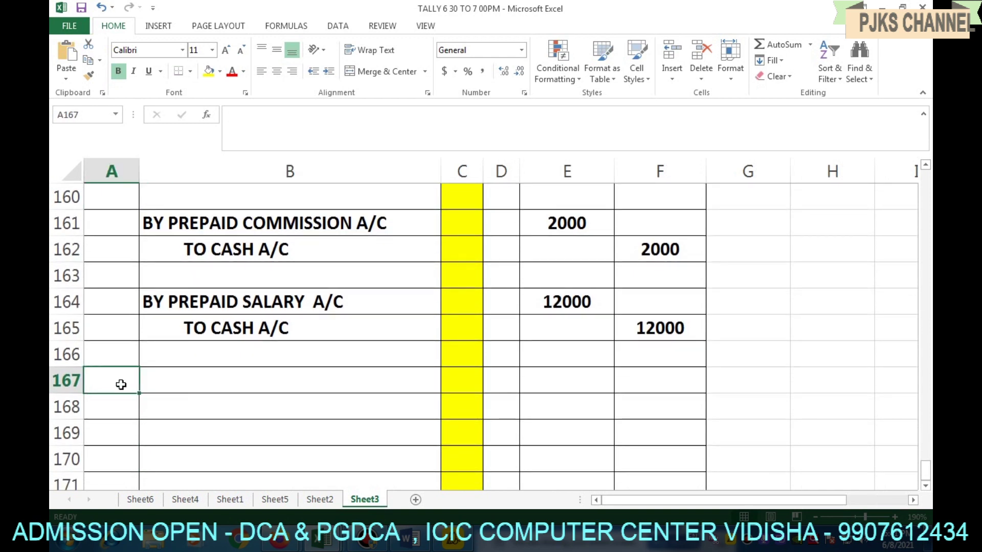
type("q11")
key("BackSpace")
key("BackSpace")
key("BackSpace")
type("Q 11")
key("Tab")
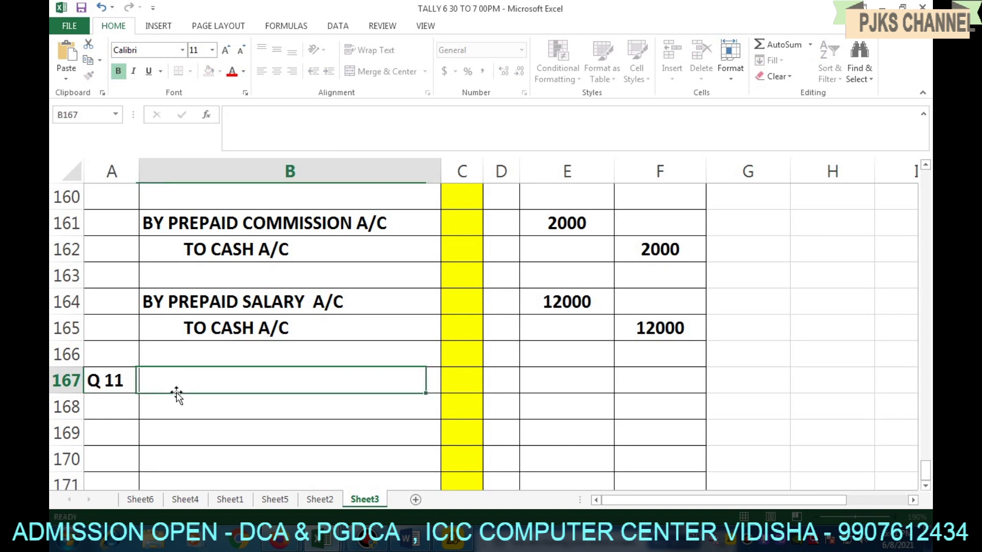
Review the Q 10 prepaid journal entries on Sheet3 and the Q 11 outstanding expense items on Sheet2.
scroll(240, 403, "up", 3)
scroll(240, 402, "down", 1)
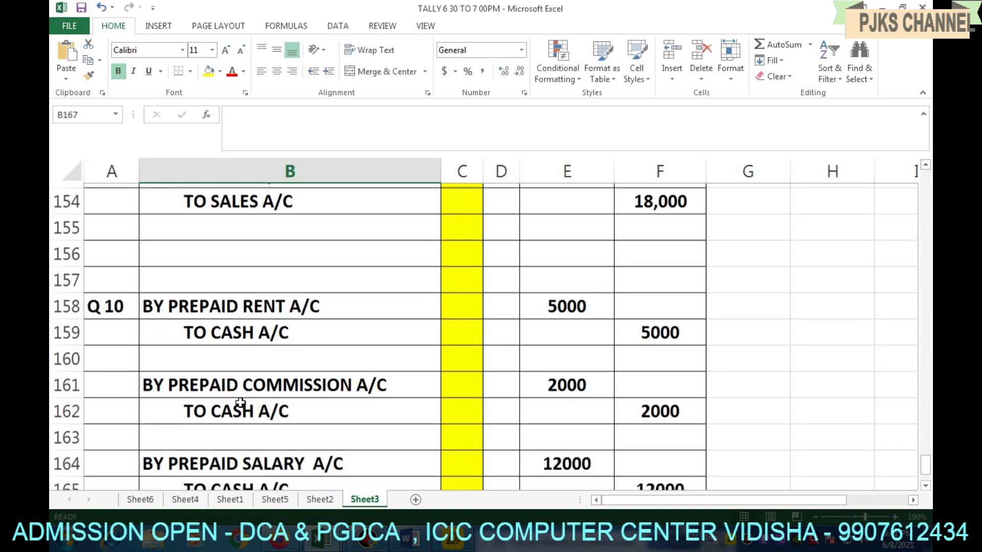
scroll(240, 403, "down", 1)
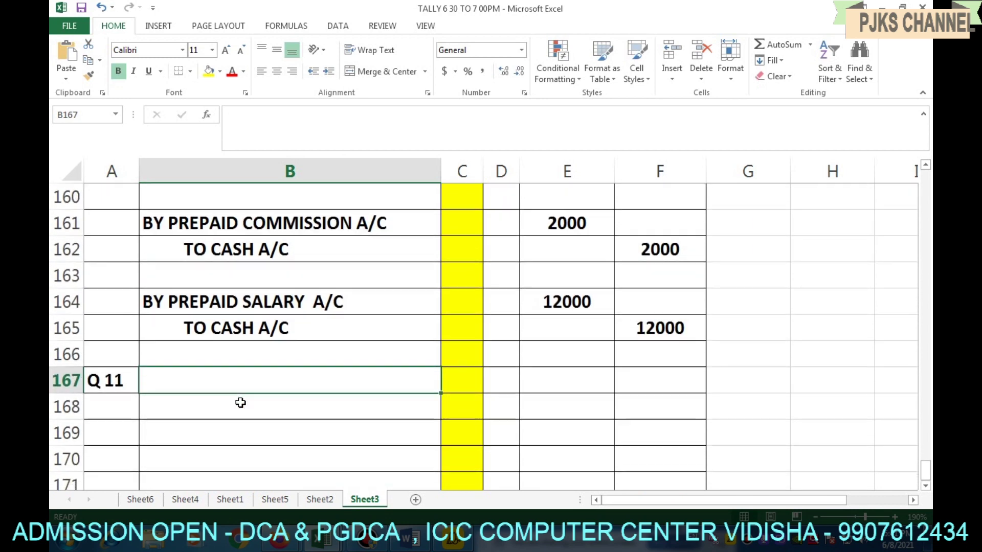
scroll(241, 403, "up", 3)
scroll(240, 403, "down", 3)
scroll(240, 403, "down", 1)
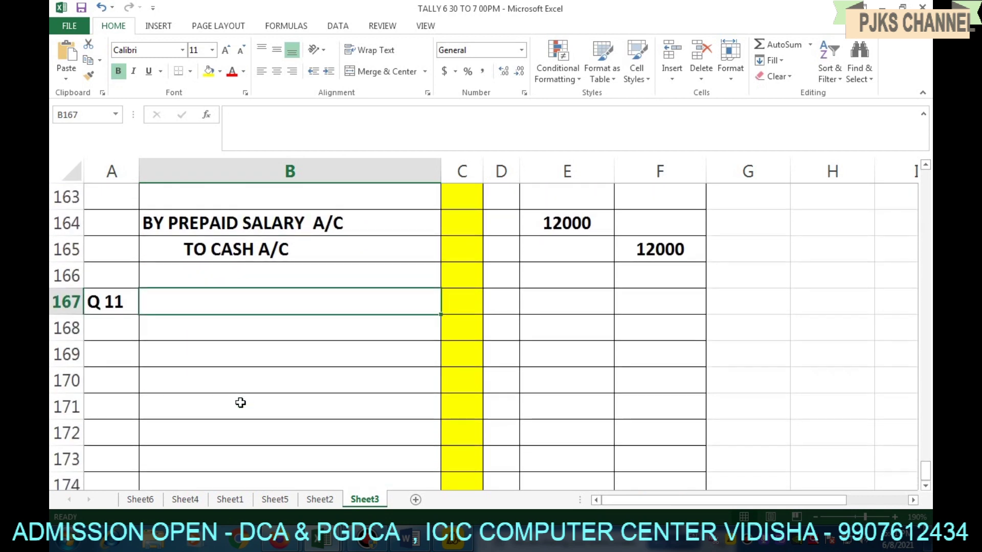
scroll(239, 404, "up", 4)
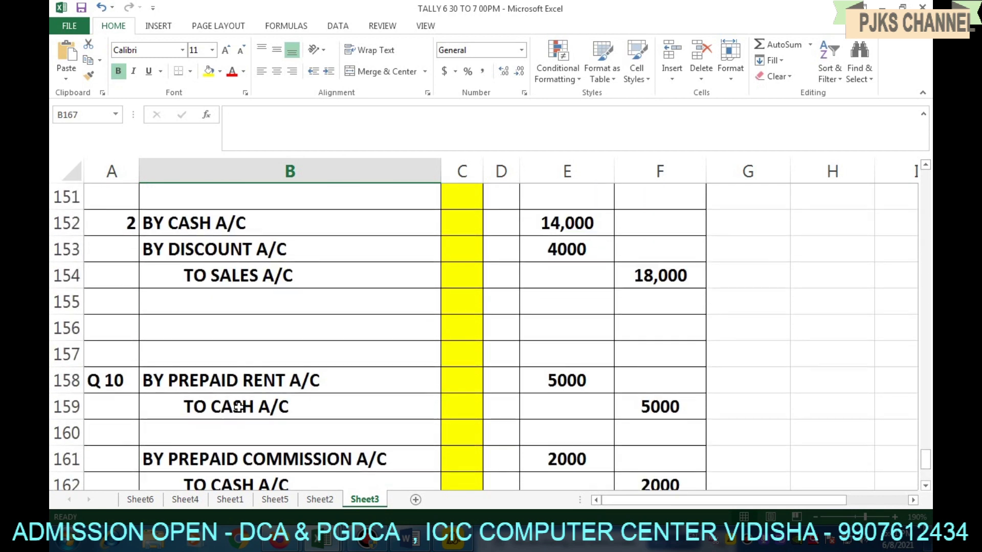
scroll(240, 408, "down", 4)
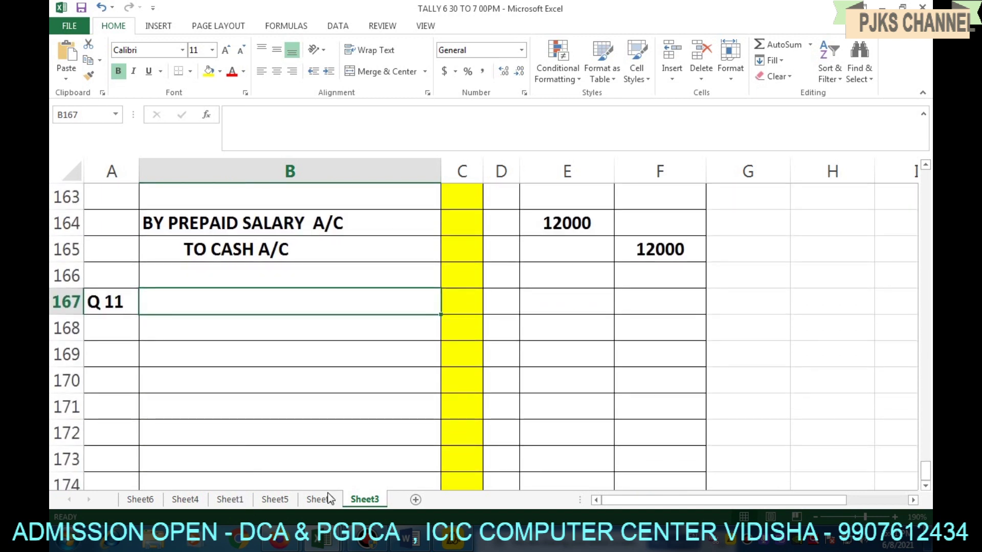
left_click(328, 501)
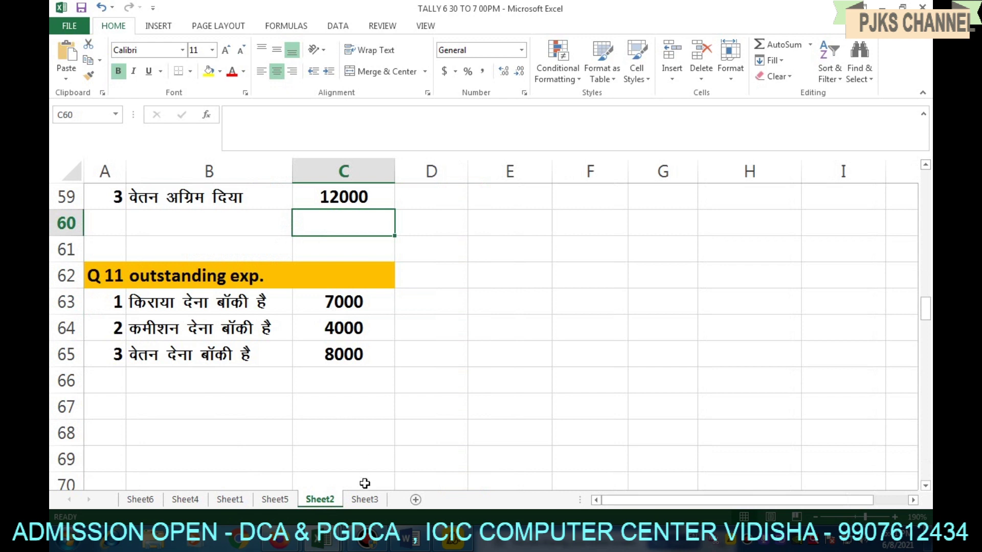
left_click(365, 500)
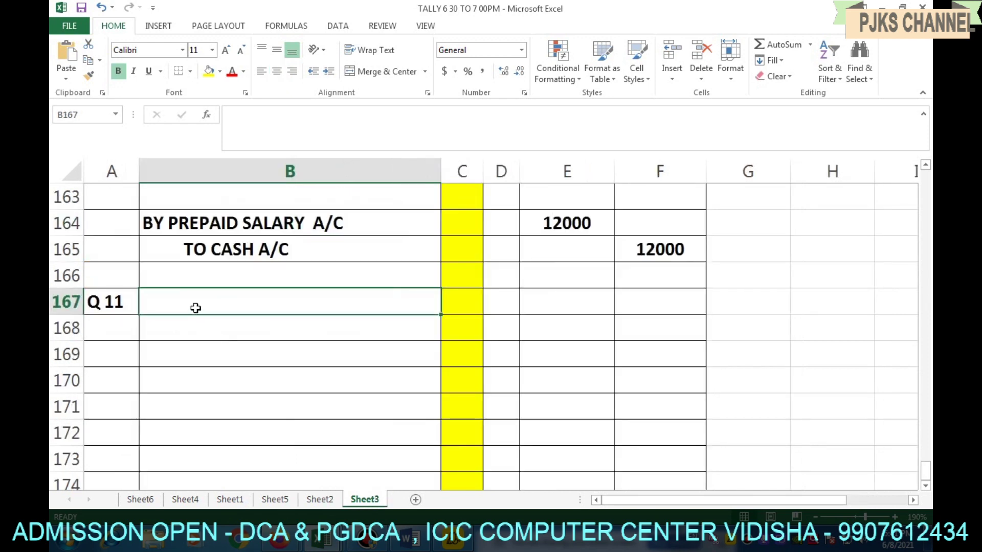
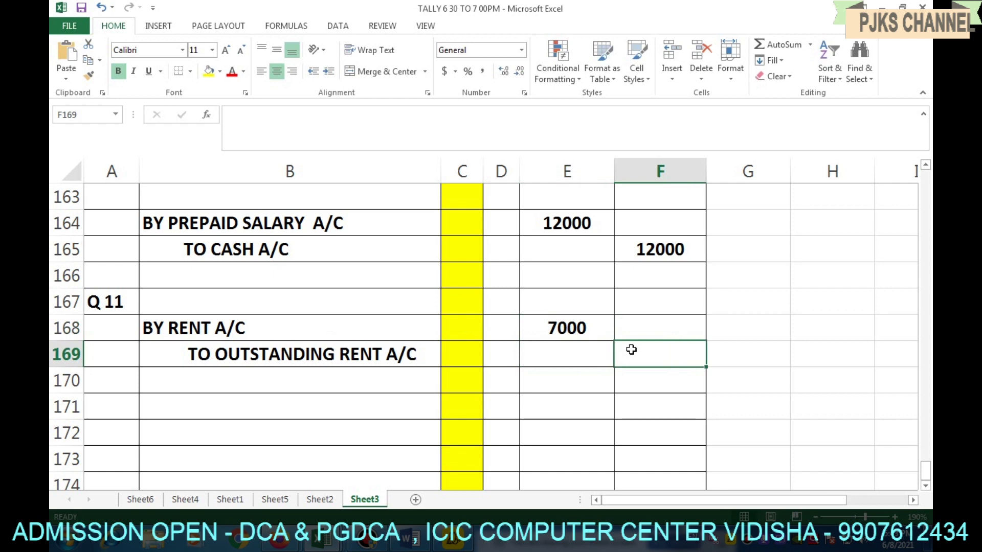
Enter the 7000 credit for outstanding rent in F169 and check the next Q 11 item on Sheet2.
key("Return")
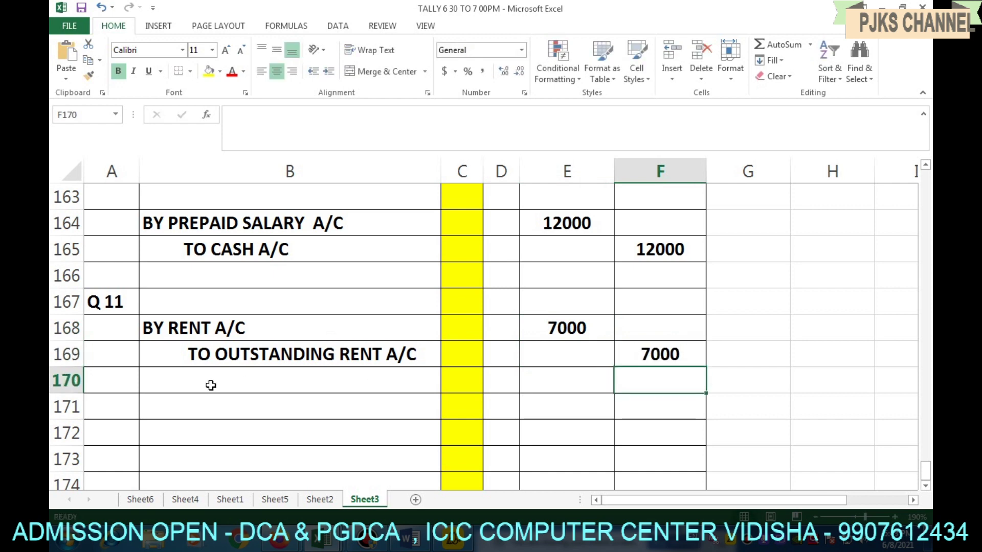
left_click(153, 387)
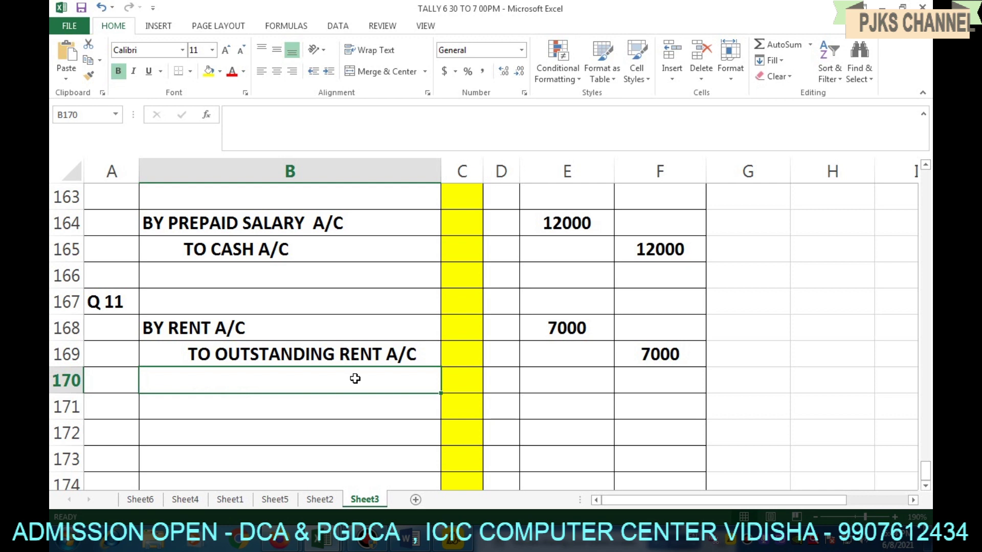
left_click(319, 500)
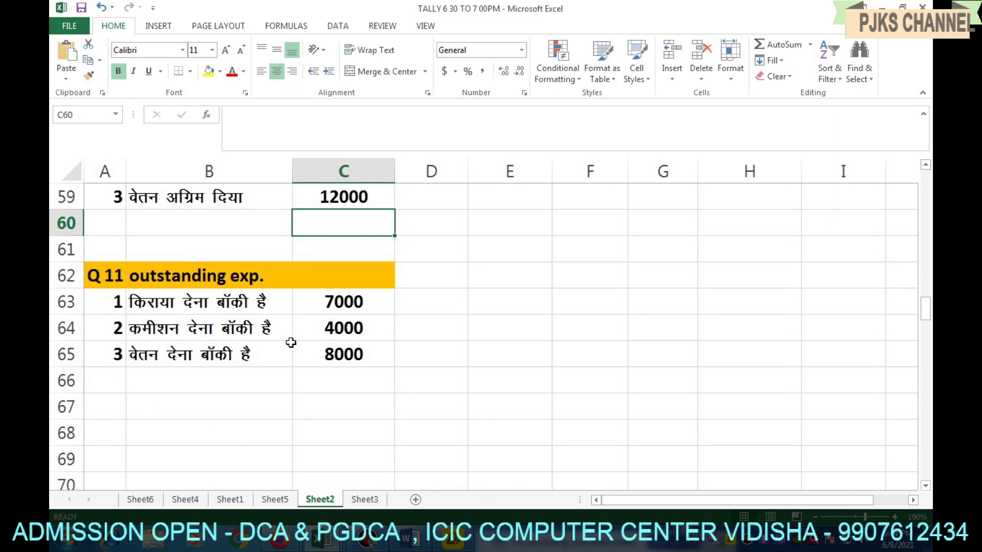
left_click(366, 501)
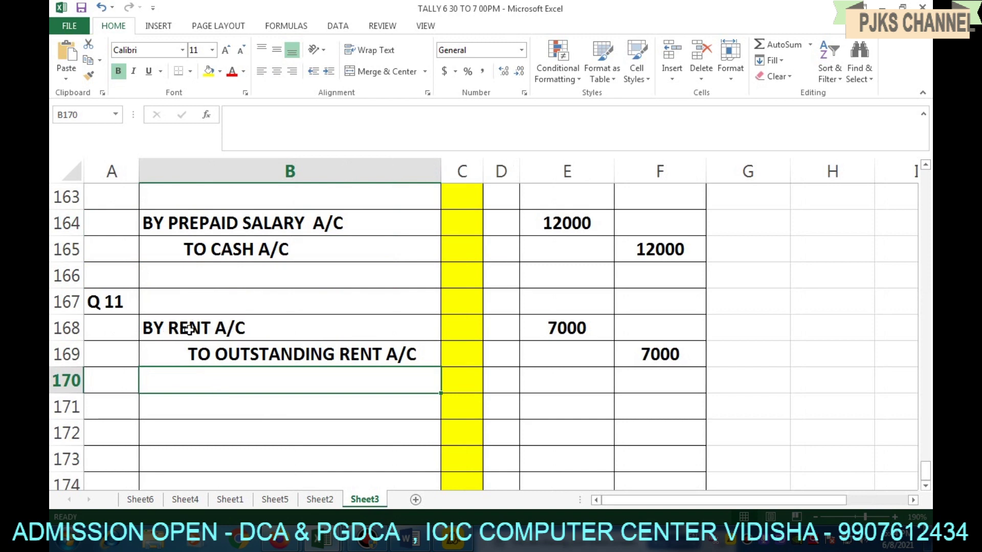
Copy the outstanding rent journal entry from rows 168–169 on Sheet3 into rows 171–172.
left_click_drag(210, 327, 656, 363)
key("ctrl+c")
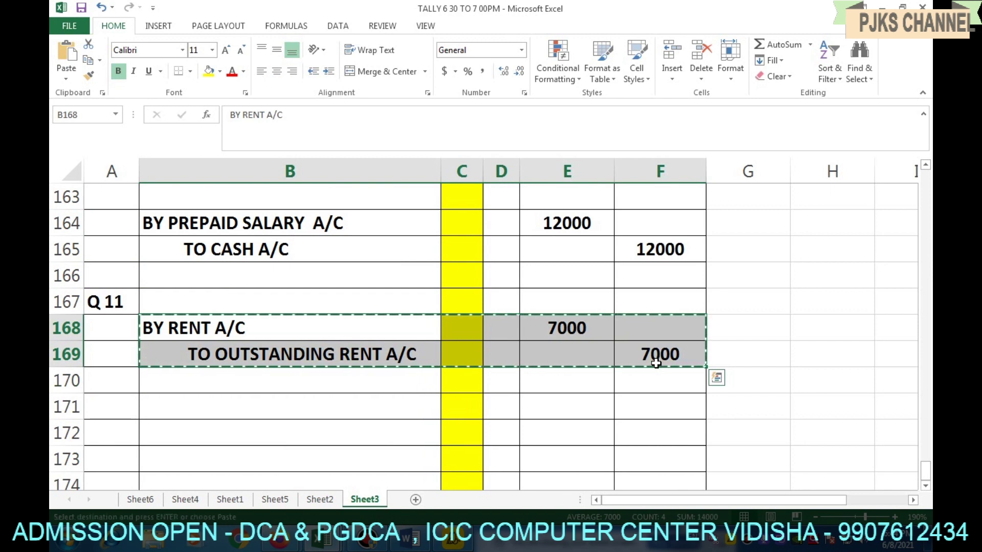
left_click(253, 412)
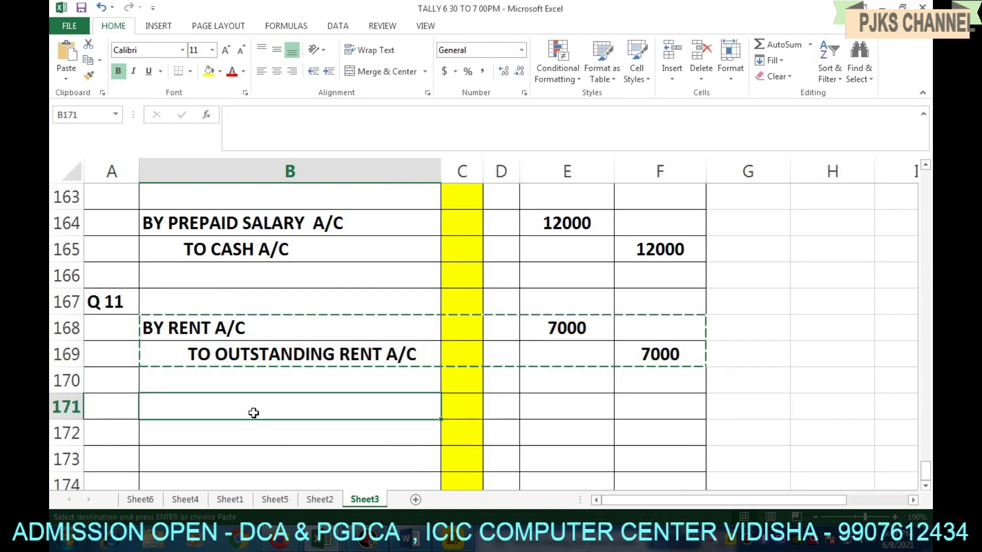
key("ctrl+v")
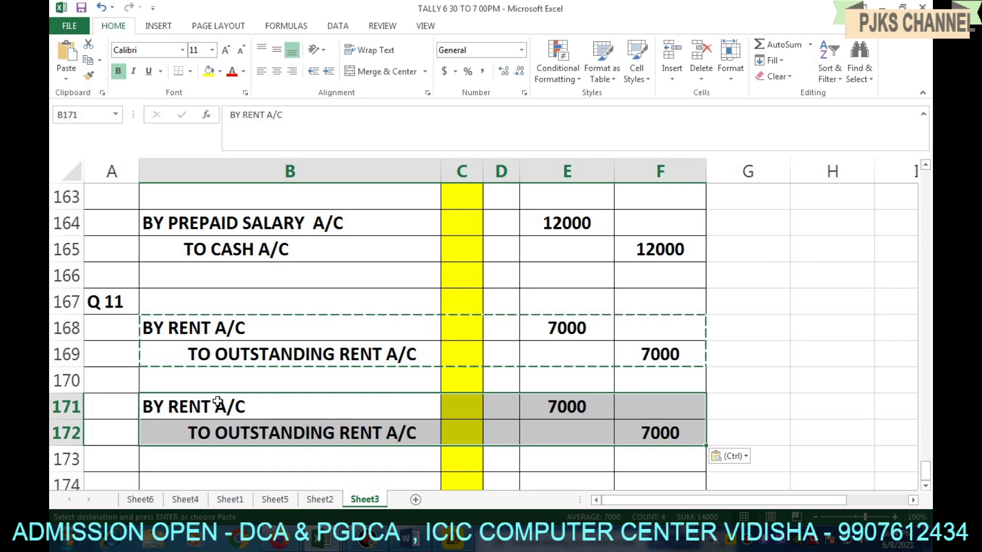
After checking Sheet2 for the second Q 11 item, change the debit line in B171 on Sheet3 to "BY COMMISSION A/C".
left_click(319, 499)
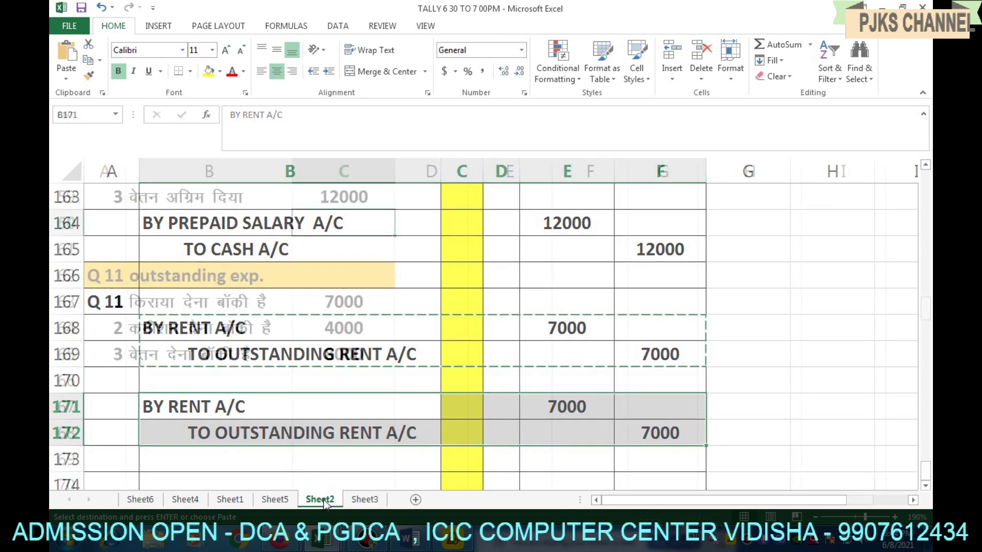
left_click(365, 500)
double_click(210, 407)
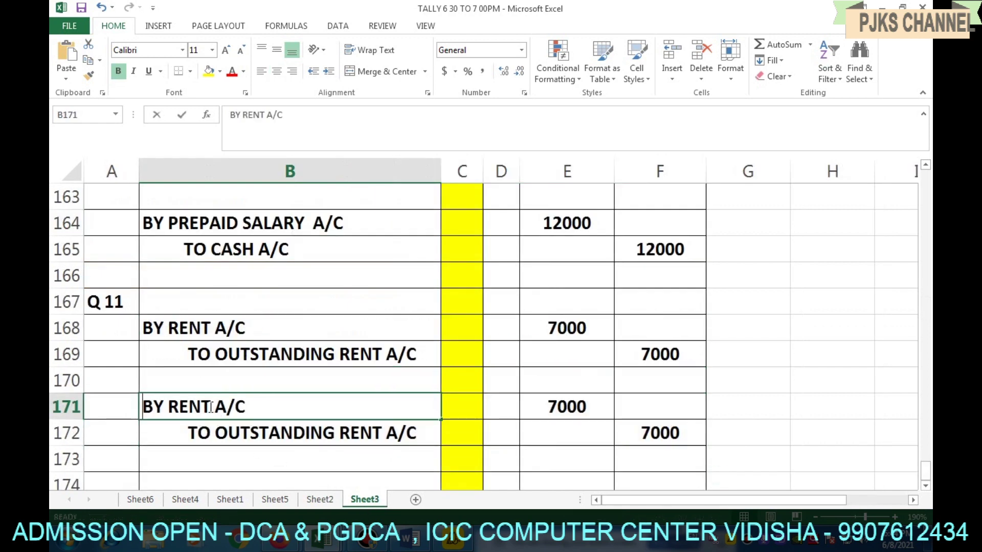
key("BackSpace")
key("BackSpace")
key("BackSpace")
key("BackSpace")
type("COMMISSION")
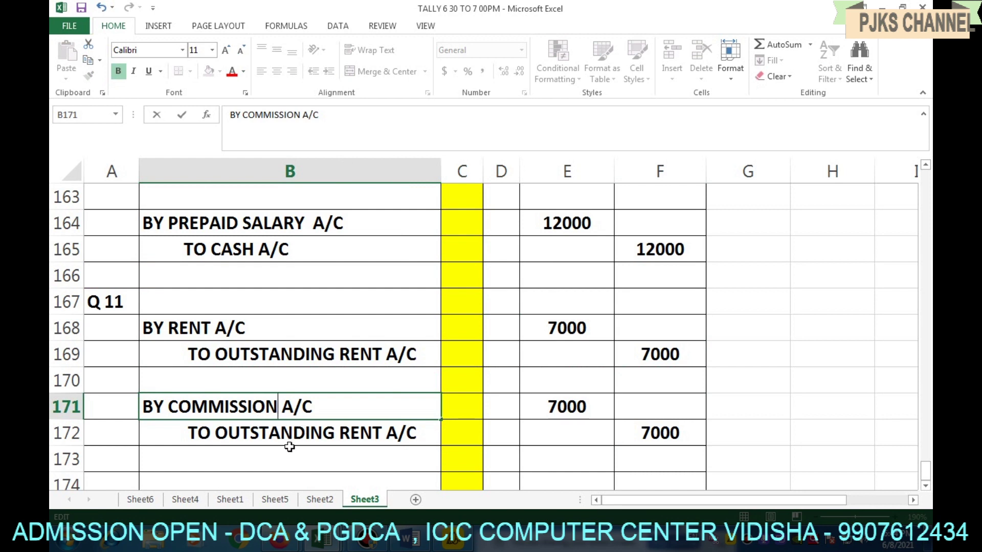
key("Return")
Reuse the word COMMISSION to make B172 read "TO OUTSTANDING COMMISSION A/C", and widen column B to fit it.
left_click(269, 407)
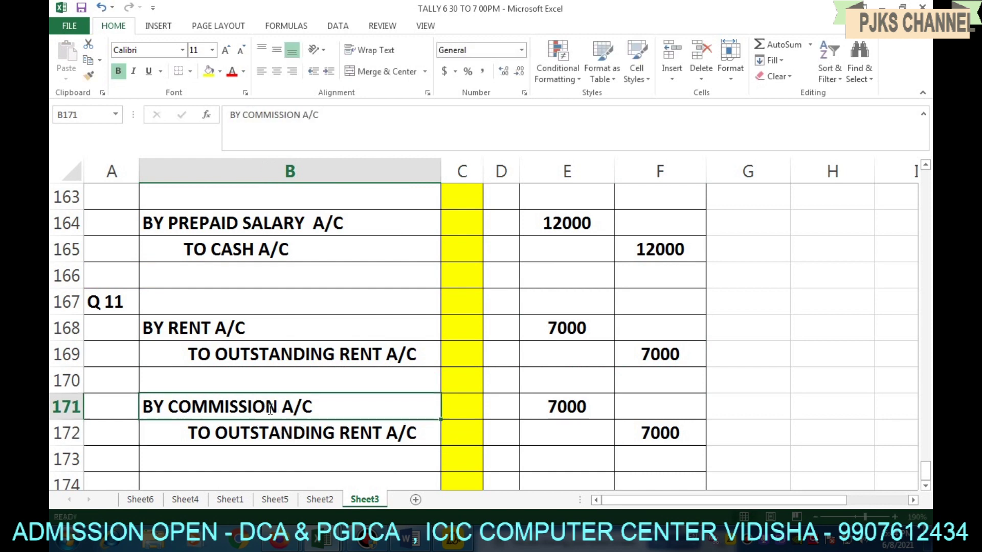
double_click(268, 407)
left_click_drag(276, 408, 168, 408)
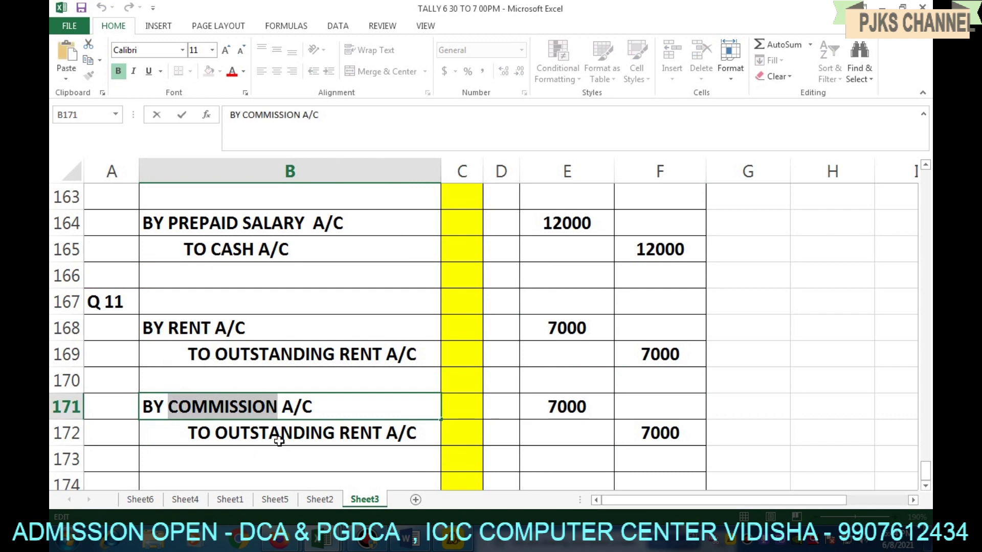
double_click(338, 435)
left_click_drag(338, 434, 382, 434)
key("ctrl+v")
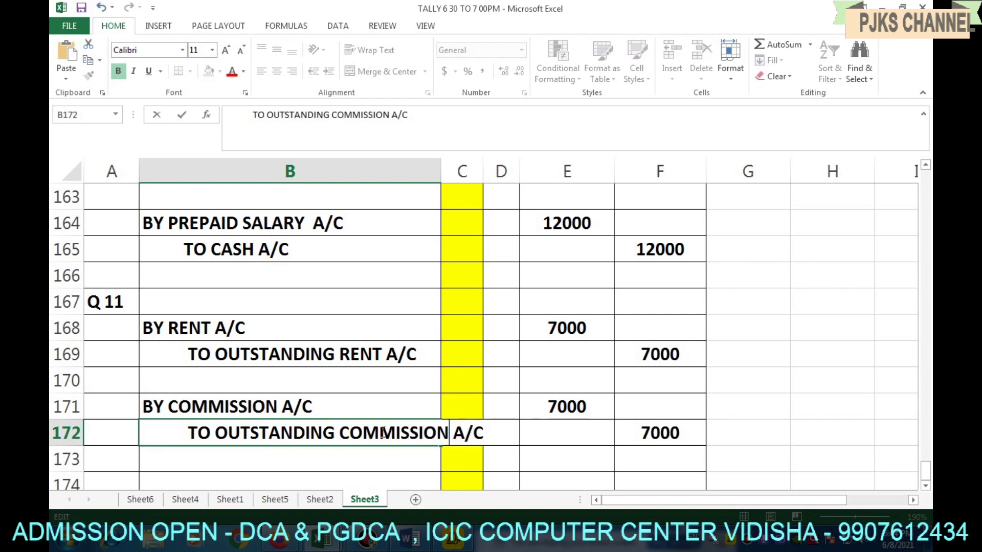
left_click(438, 173)
left_click_drag(438, 166, 496, 172)
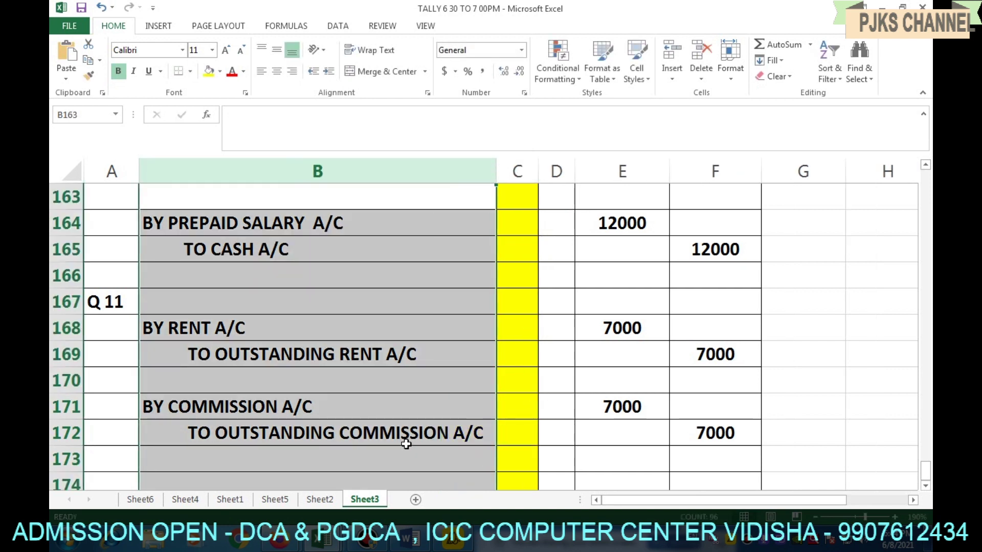
Check the commission amount on Sheet2, and enter 4000 as debit in E171 and as credit in F172 on Sheet3.
left_click(319, 500)
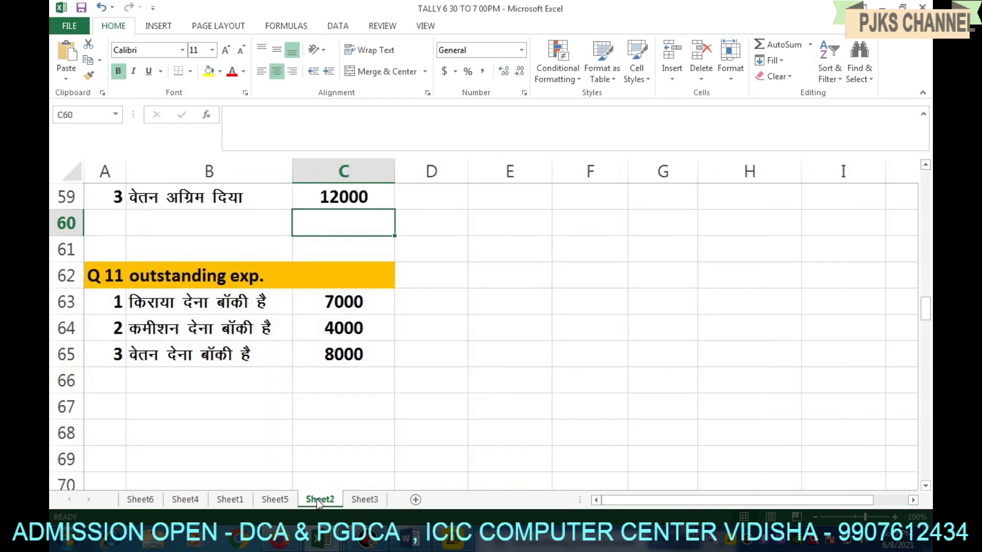
left_click(373, 503)
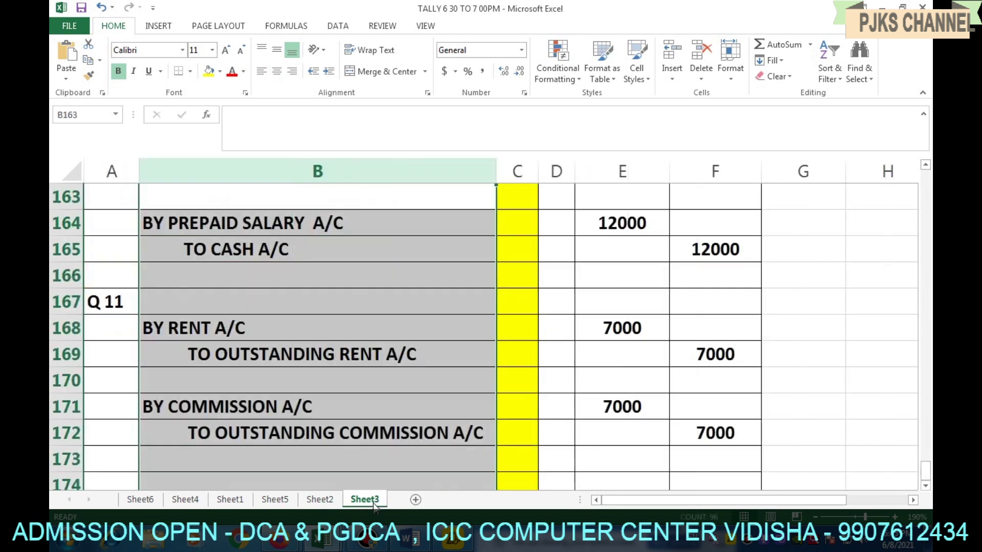
left_click(648, 406)
type("4000")
key("Return")
key("Right")
type("4000")
key("Return")
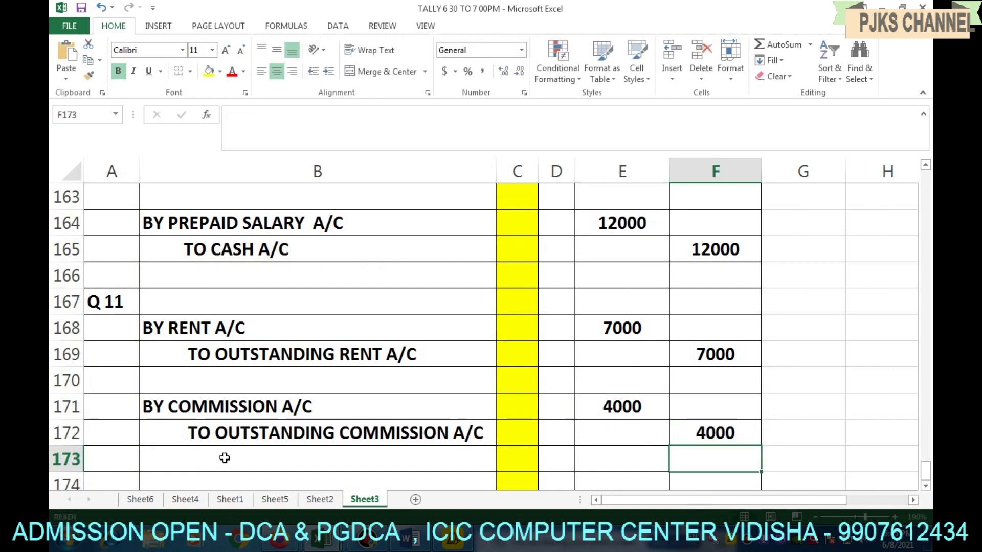
Check the third Q 11 item on Sheet2, and copy the commission journal entry on Sheet3 into rows 174–175.
left_click(320, 500)
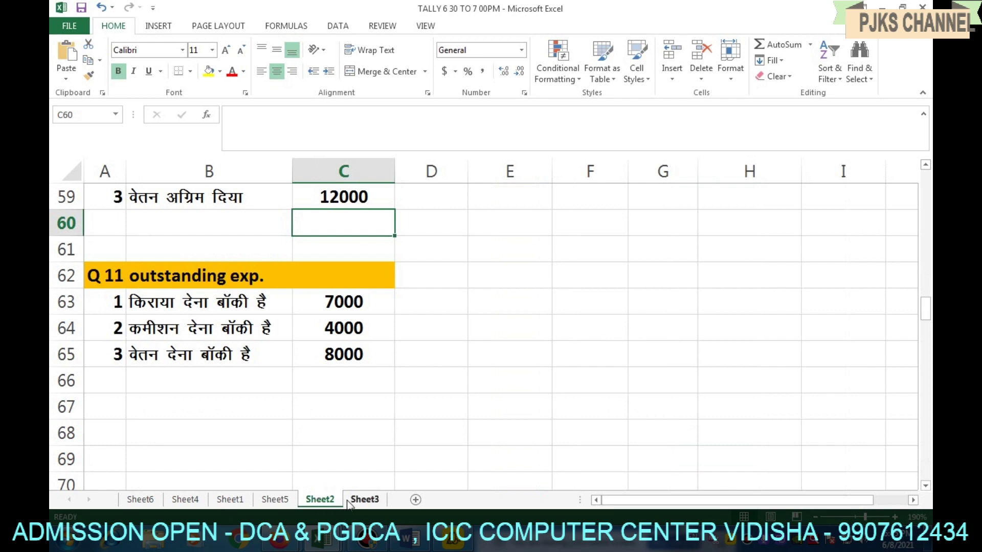
left_click(364, 500)
scroll(296, 471, "down", 1)
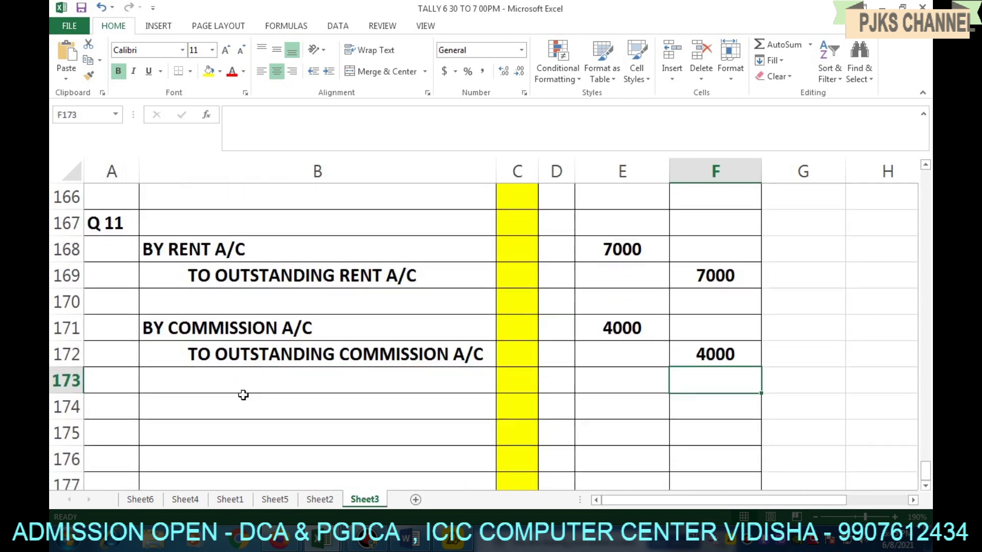
left_click_drag(220, 330, 720, 360)
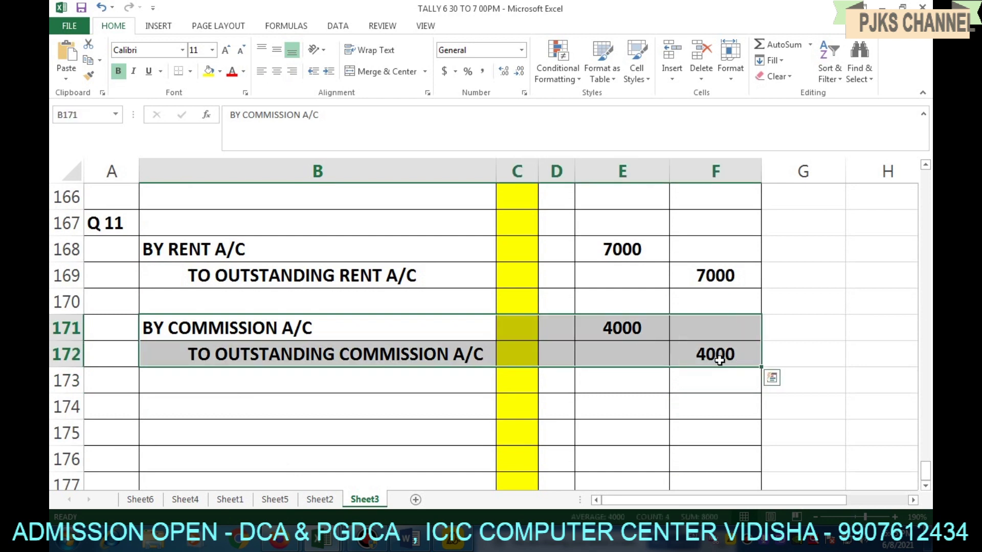
key("ctrl+c")
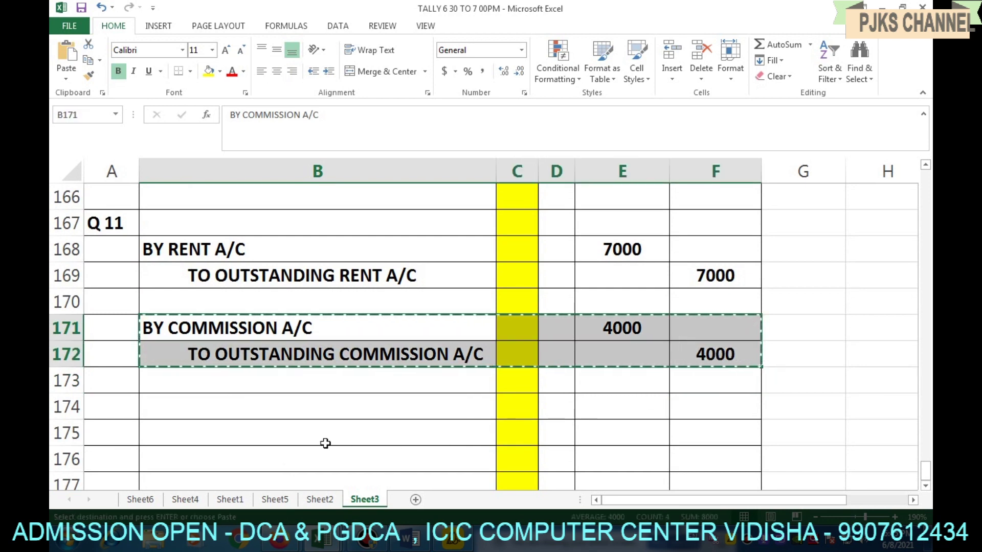
left_click(280, 413)
key("ctrl+v")
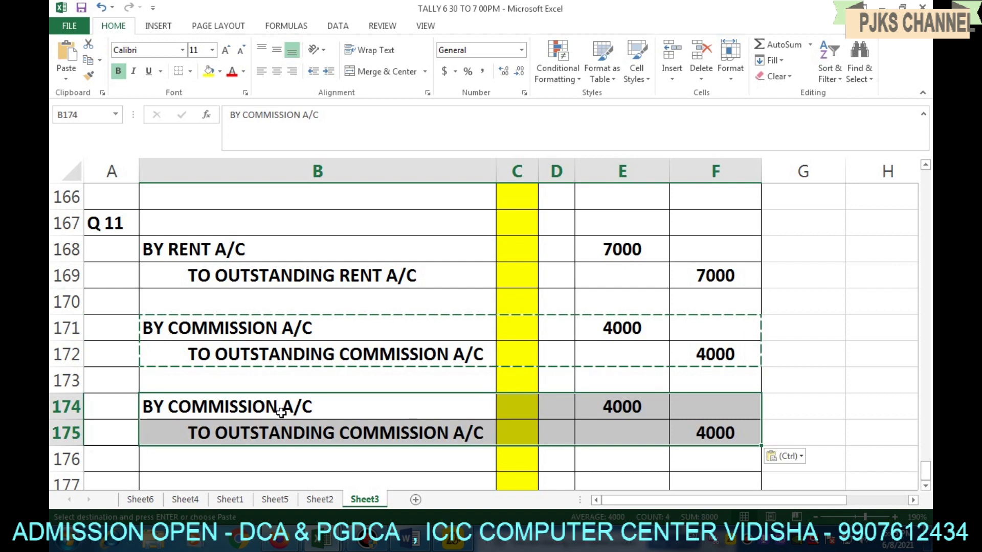
Change the debit line in B174 to "BY SALARY A/C".
double_click(279, 407)
key("BackSpace")
key("BackSpace")
key("BackSpace")
key("BackSpace")
key("BackSpace")
key("BackSpace")
key("BackSpace")
key("BackSpace")
key("BackSpace")
key("BackSpace")
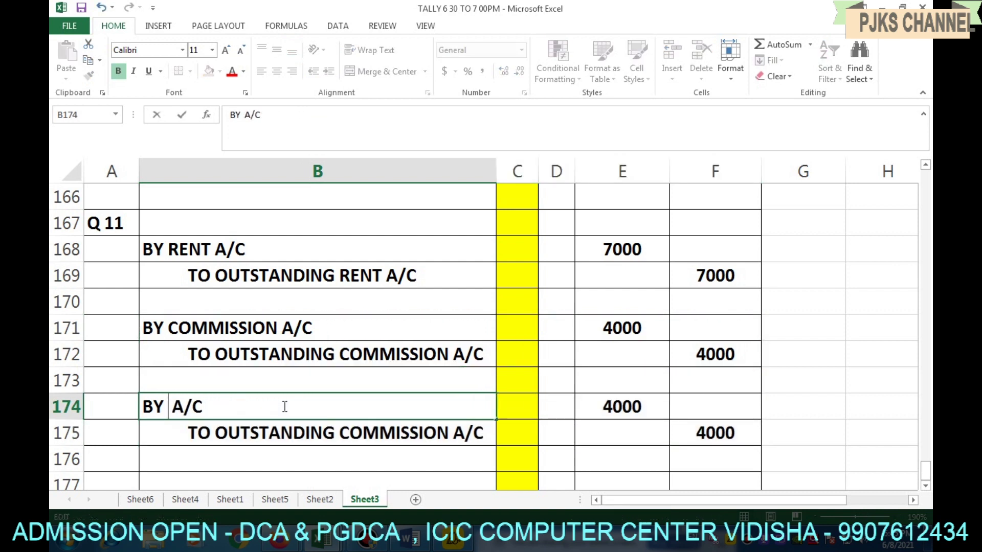
type("SALARY")
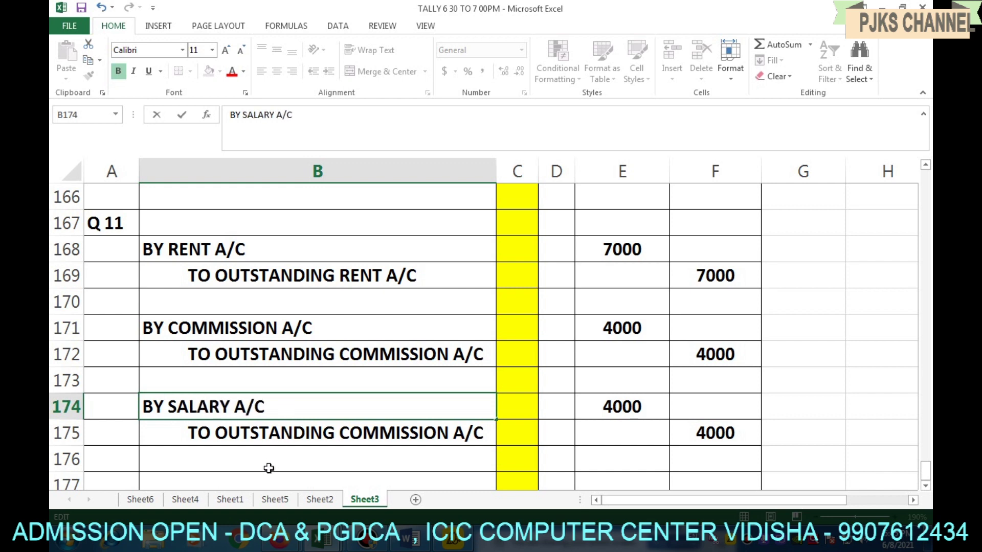
left_click(267, 449)
Change the credit line in B175 to "TO OUTSTANDING SALARY A/C".
double_click(350, 433)
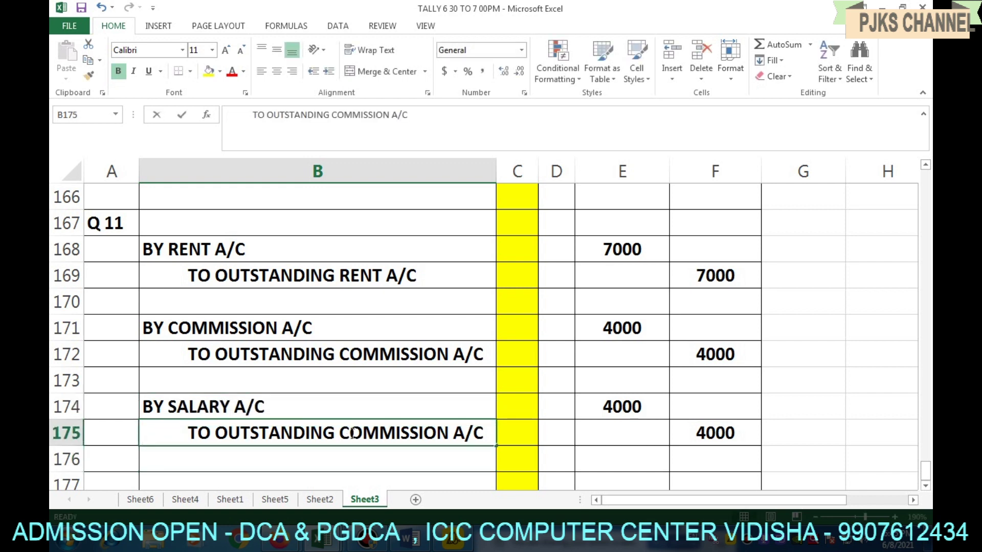
left_click_drag(339, 433, 449, 431)
type("SA")
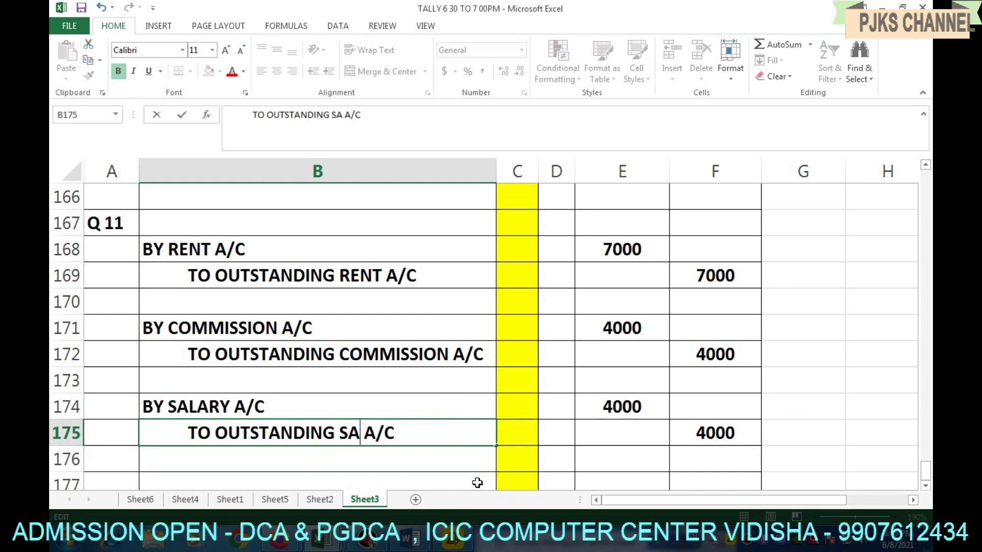
type("LARY")
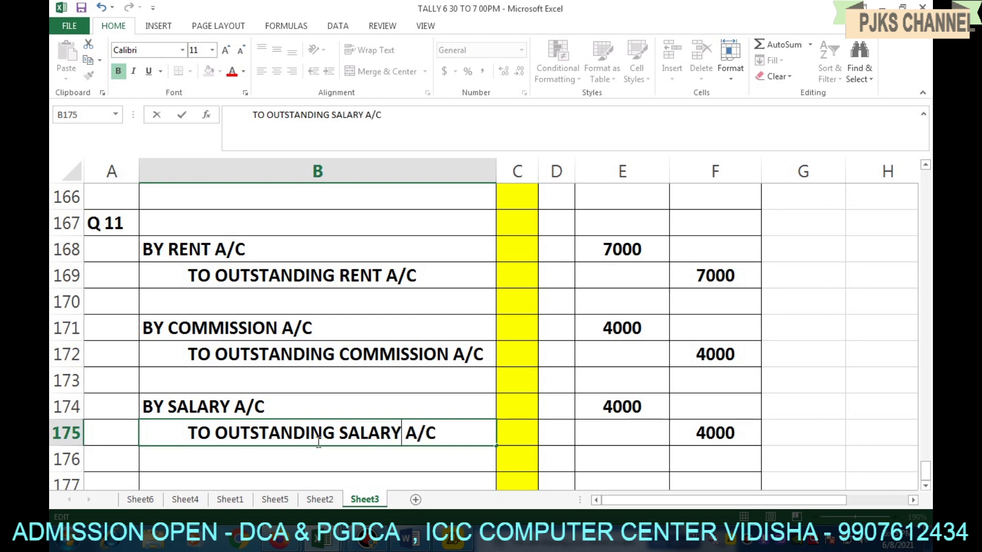
left_click(623, 450)
Check the salary amount on Sheet2, and enter 8000 as debit in E174 and as credit in F175 on Sheet3.
left_click(314, 501)
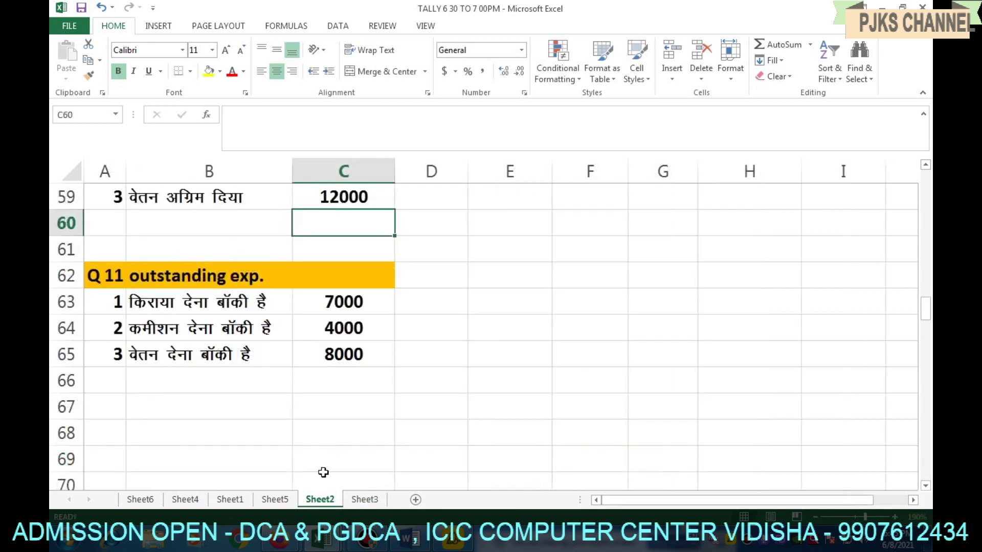
left_click(365, 500)
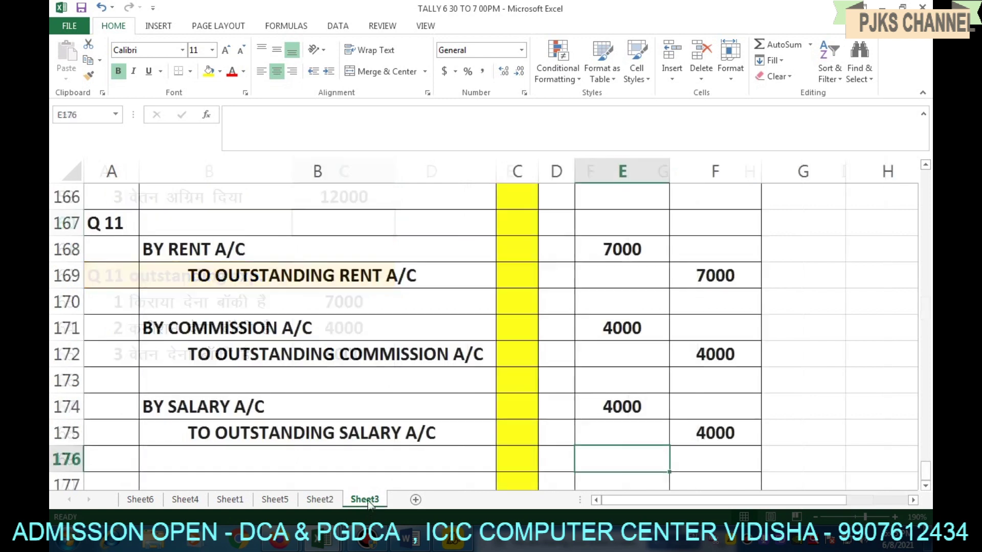
left_click(622, 406)
type("8000")
key("Return")
key("Right")
type("8000")
key("Return")
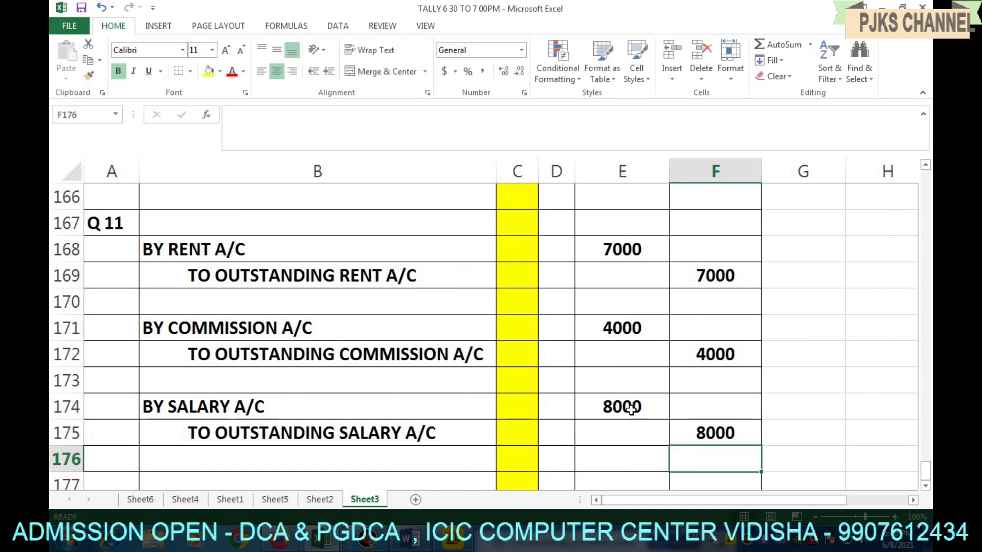
left_click(369, 543)
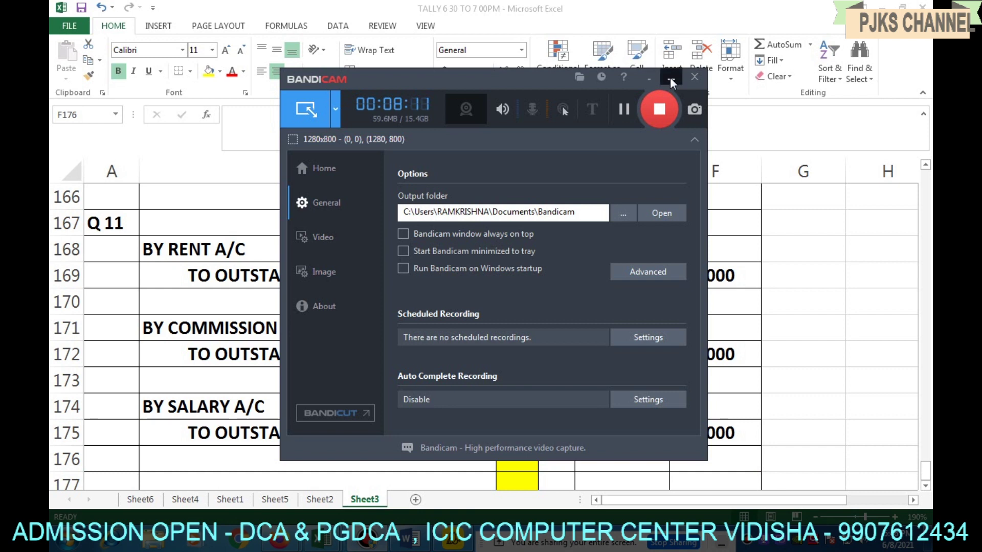
left_click(670, 80)
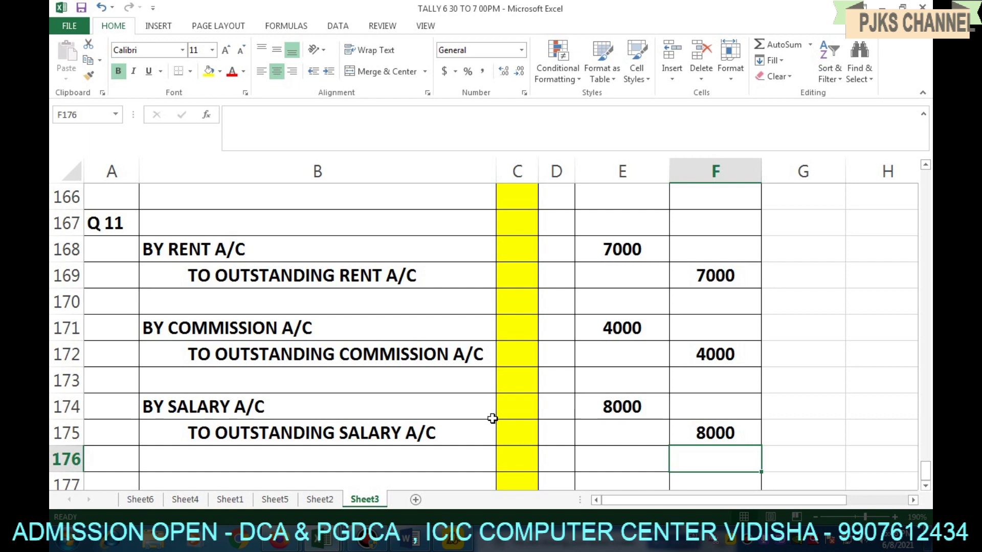
Review the debit and credit lines of the Q 11 outstanding rent entry and the blank rows below the journal entries.
double_click(146, 249)
left_click_drag(144, 250, 245, 253)
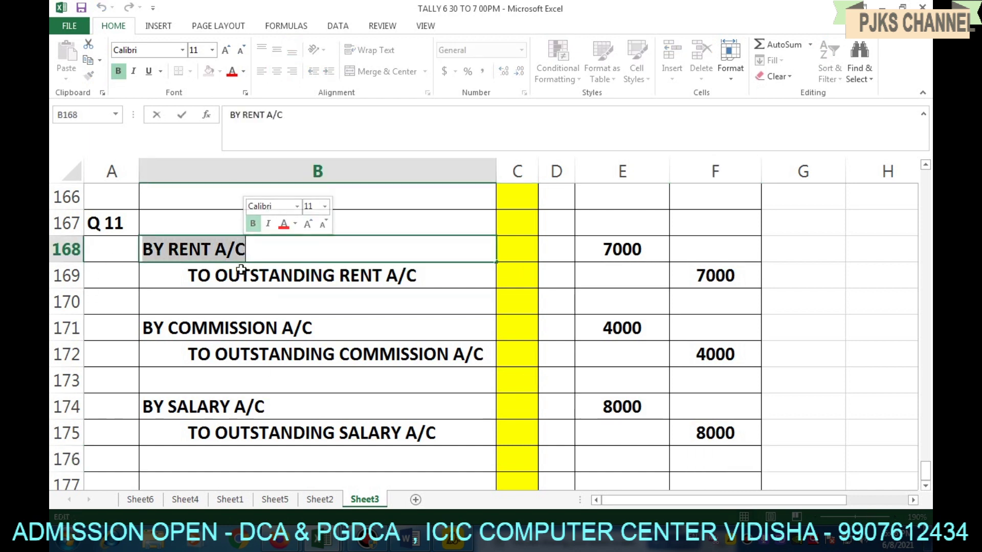
left_click(241, 299)
double_click(214, 277)
left_click_drag(214, 277, 328, 276)
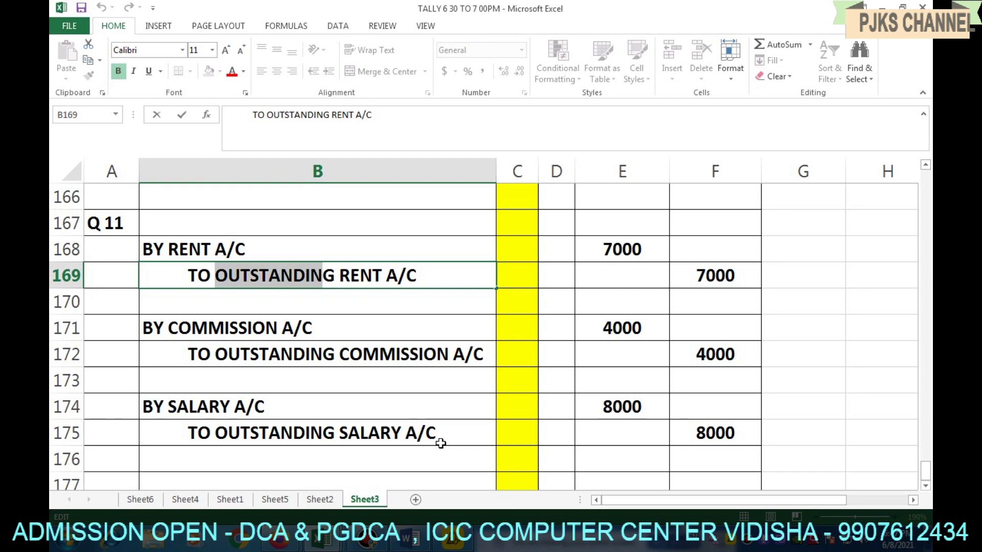
scroll(441, 443, "down", 1)
scroll(441, 443, "down", 4)
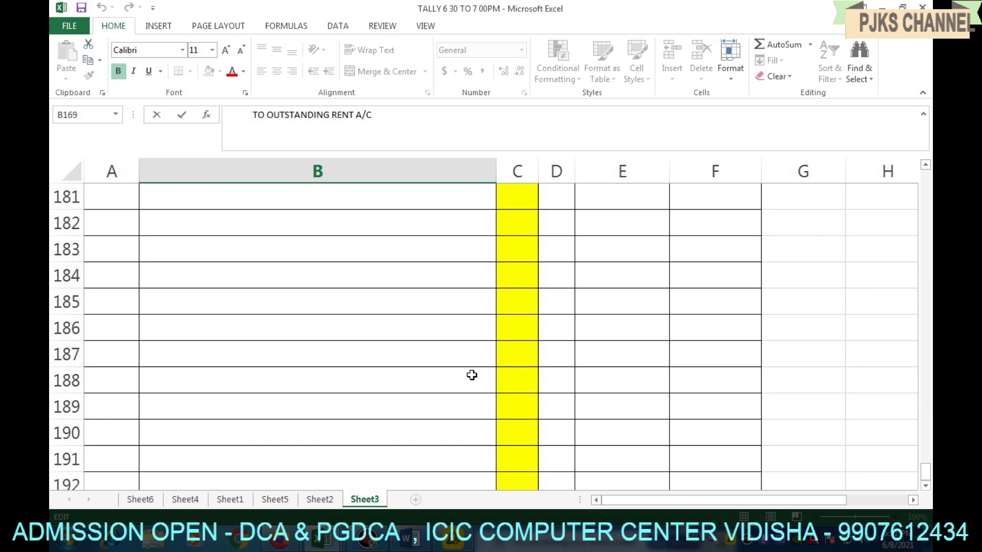
Launch Tally 9, skip the activation form, and load the company ABC & CO. in place of KAVSA HOSPITAL.
left_click(68, 541)
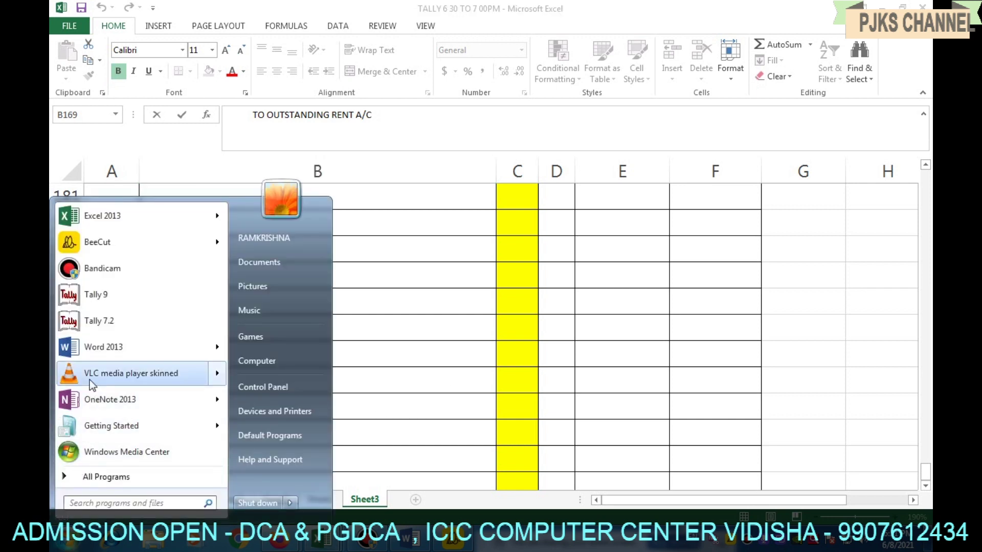
left_click(102, 300)
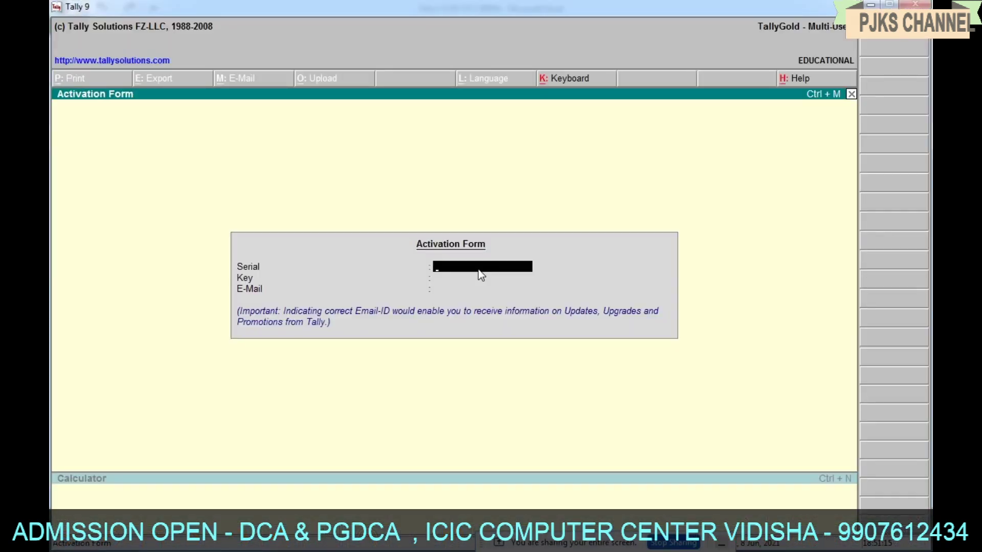
key("Escape")
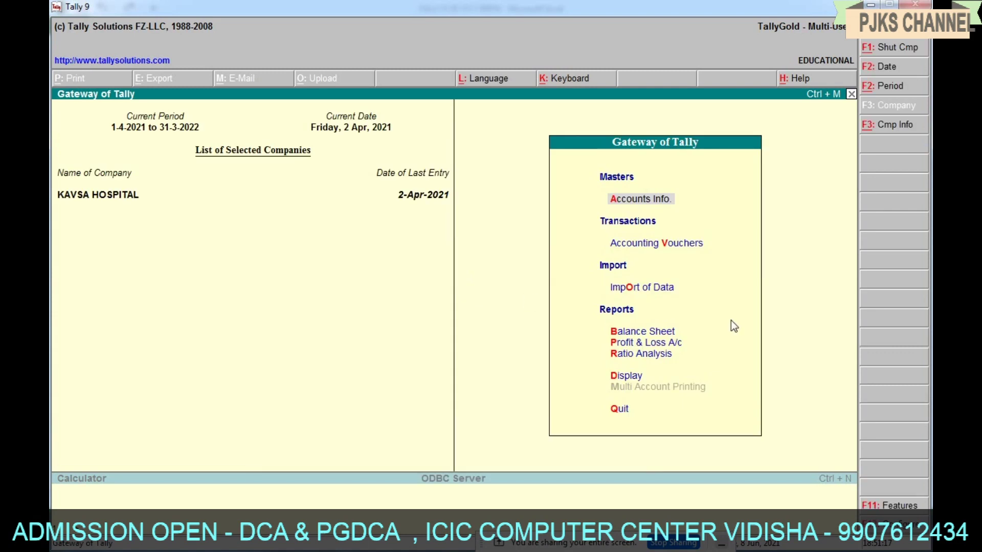
key("alt+F3")
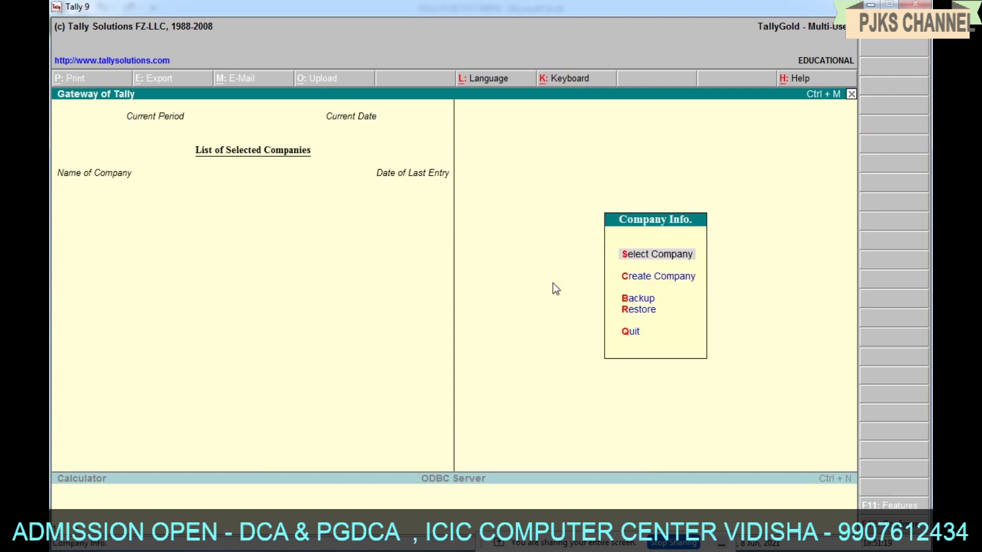
key("Return")
key("Return")
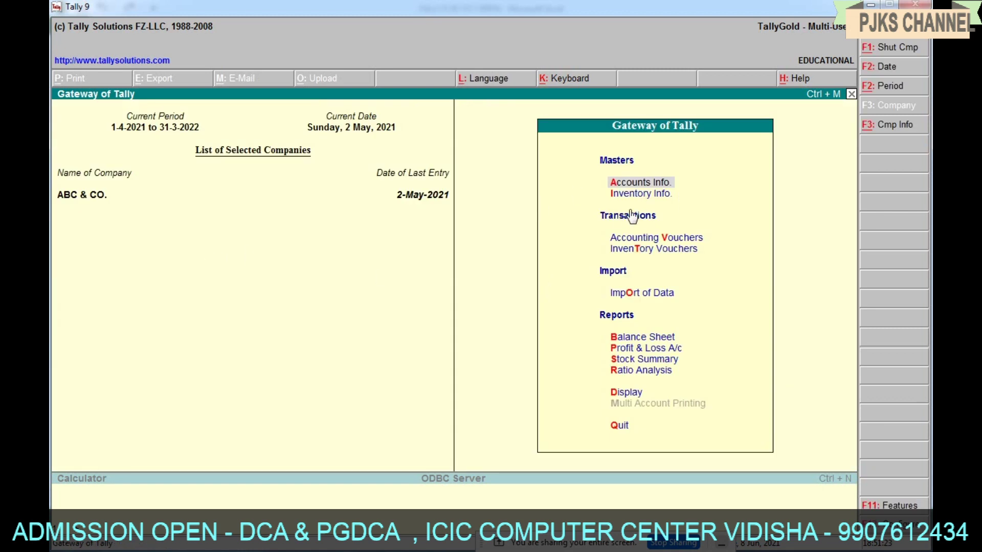
Start a journal voucher in Tally and check the Q 11 outstanding expenses on Sheet2 of the Excel workbook.
key("v")
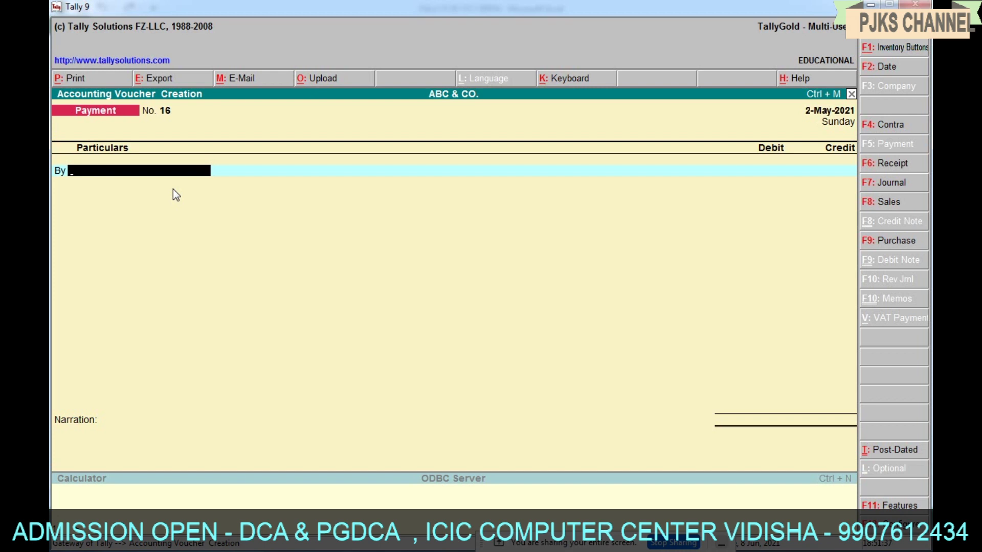
left_click(871, 187)
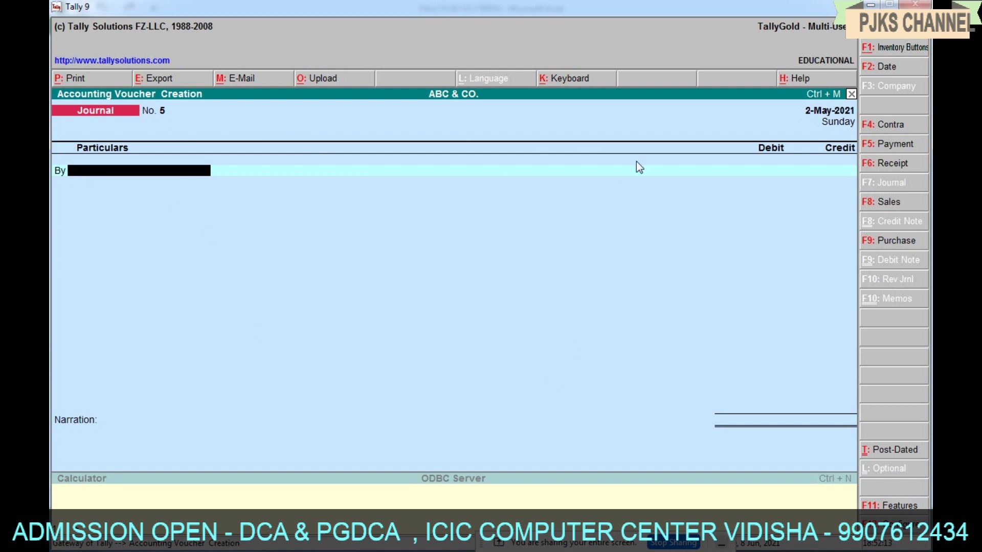
left_click(871, 4)
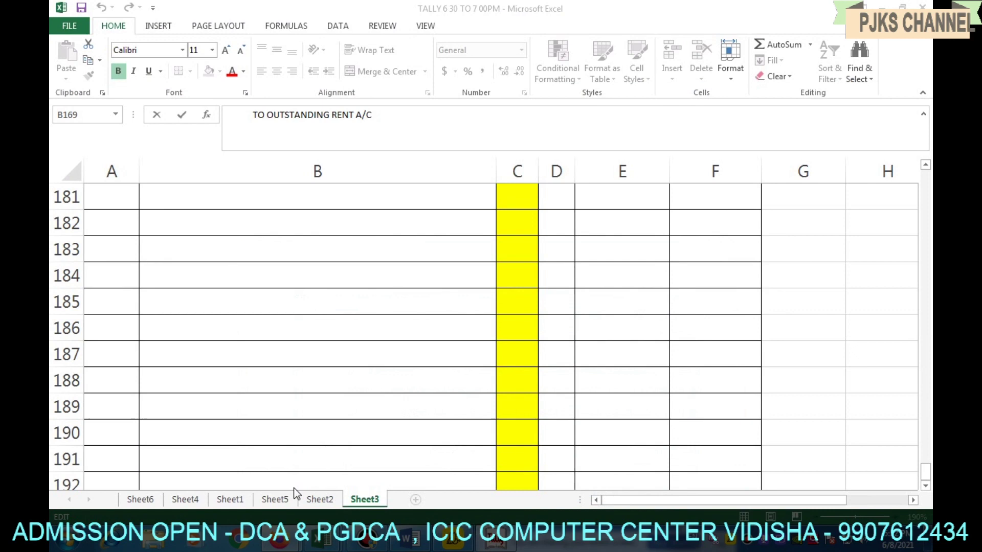
left_click(319, 499)
scroll(318, 395, "down", 5)
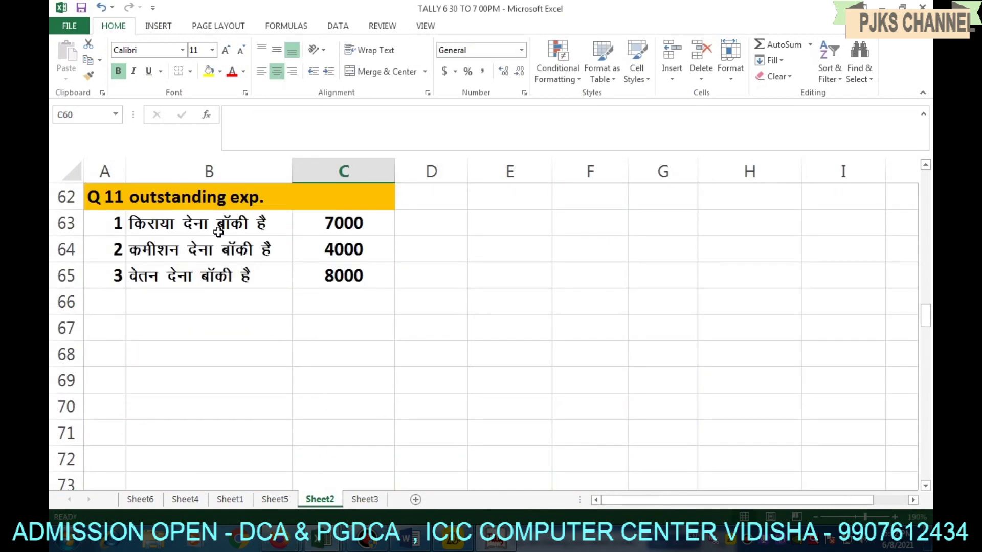
left_click(497, 541)
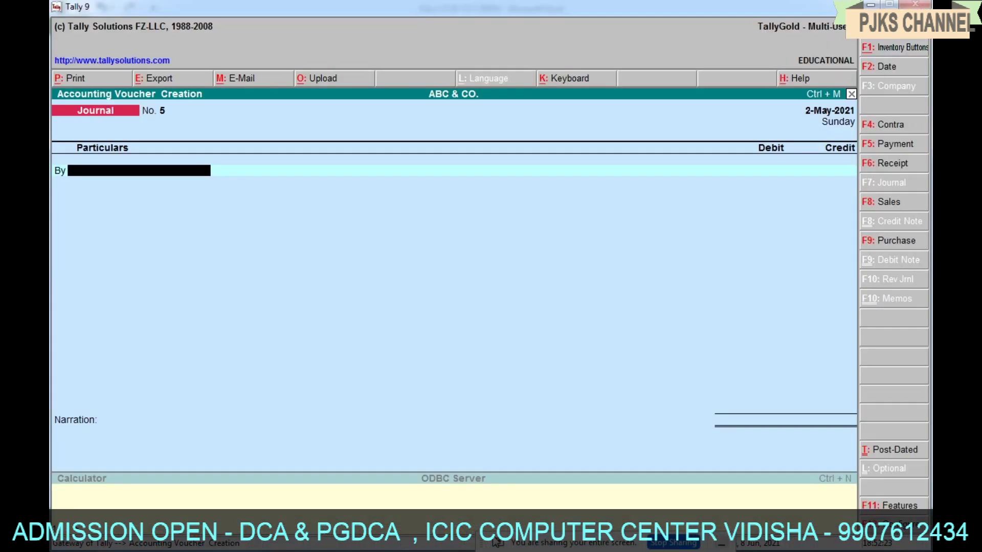
Debit RENT A/C with 70000 in the journal voucher, consulting the Q 11 list on Sheet2.
type("R")
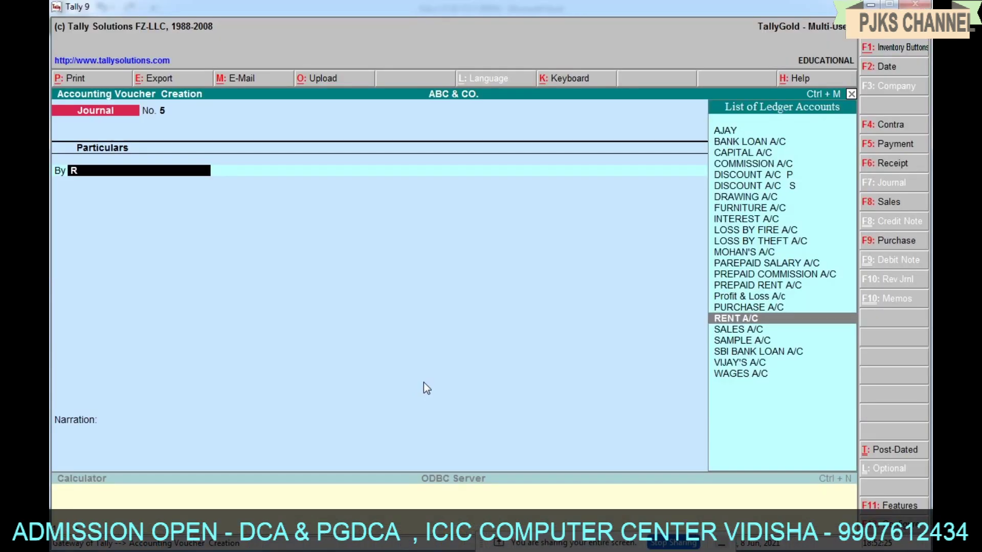
key("Return")
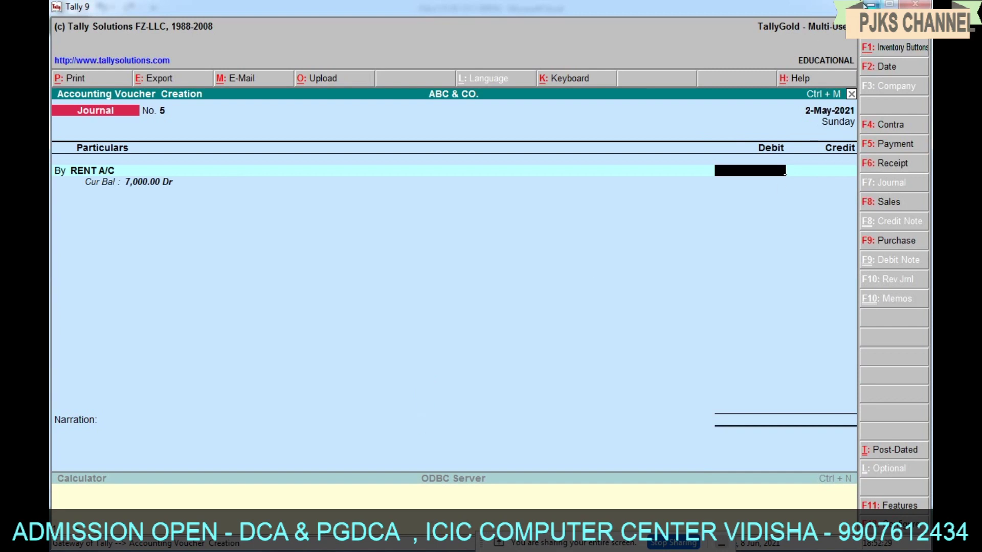
type("70")
left_click(868, 5)
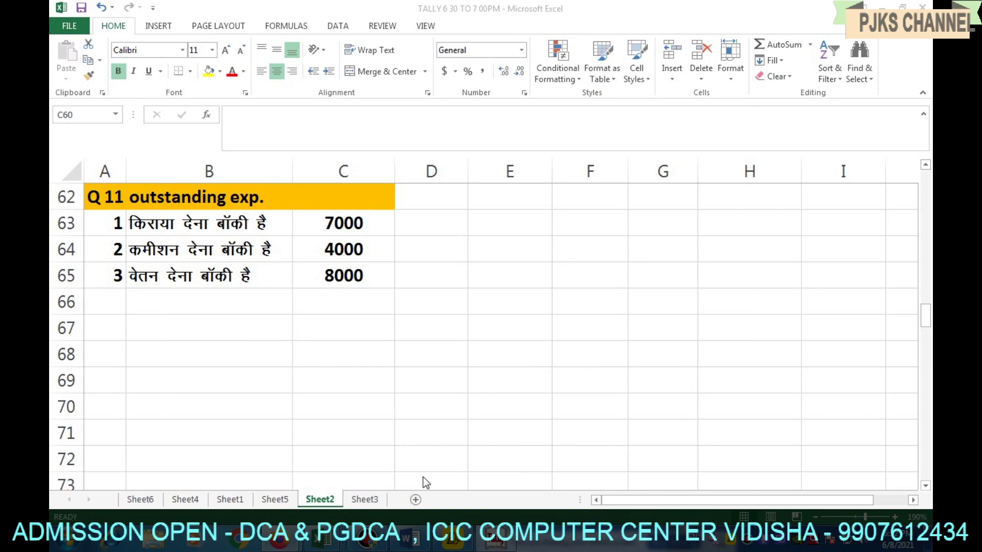
left_click(498, 543)
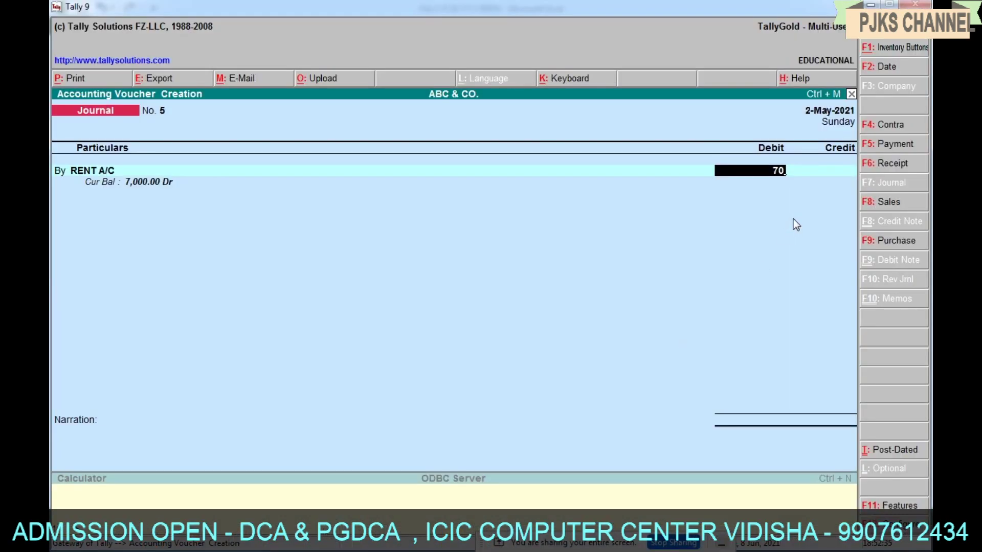
type("000")
key("Return")
key("Return")
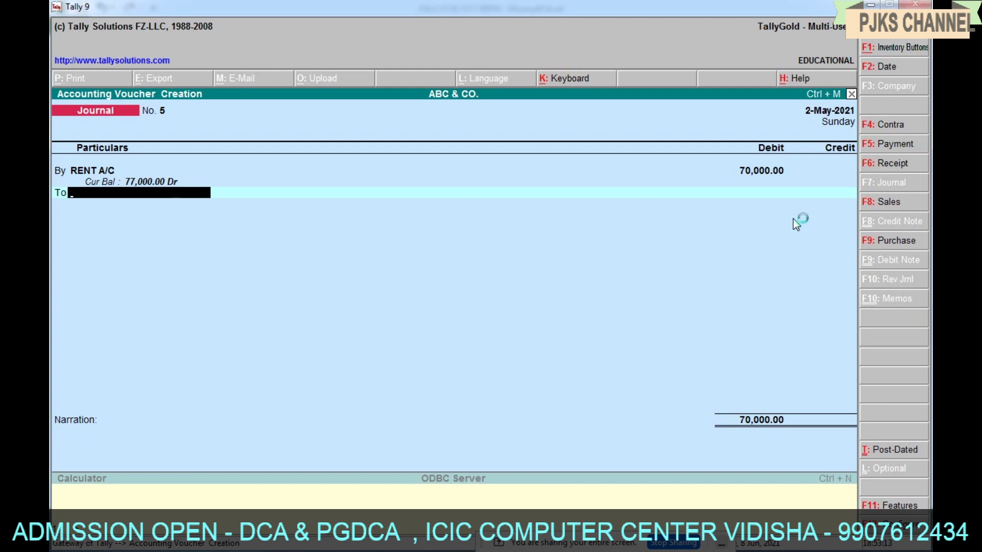
Create a new ledger from the voucher's credit line and name it OUTSTANDING RENT A/C, without an alias.
key("alt+c")
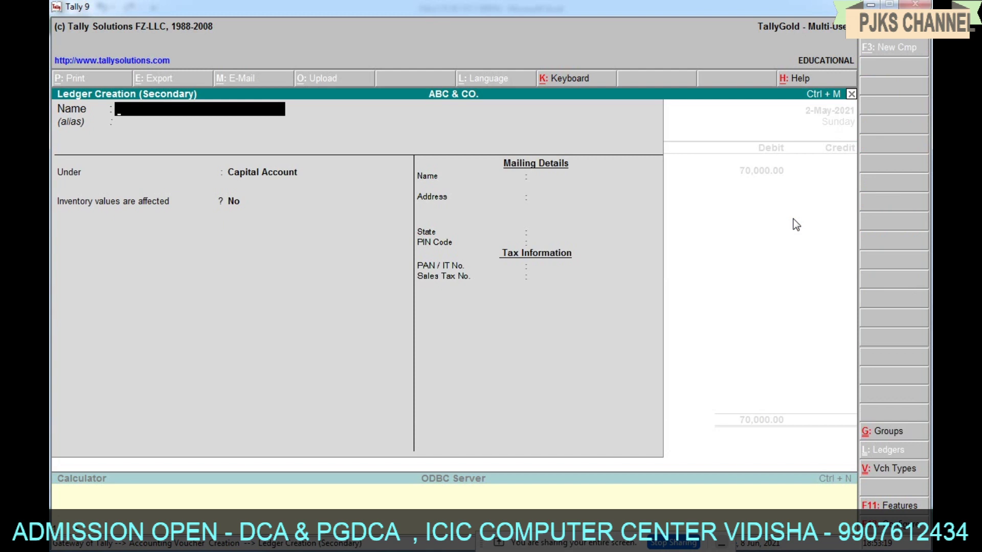
type("OUTSTANDING")
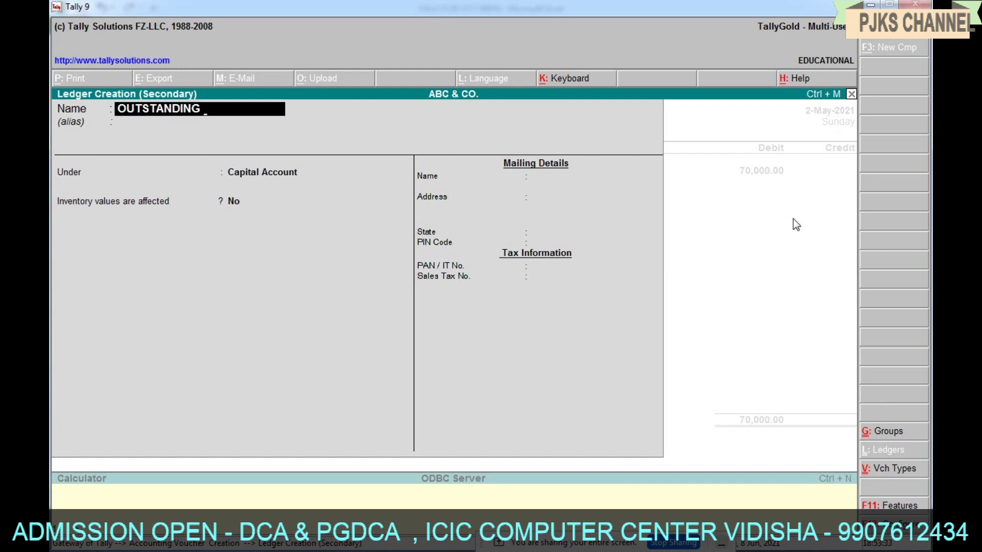
type("RENT")
left_click(870, 5)
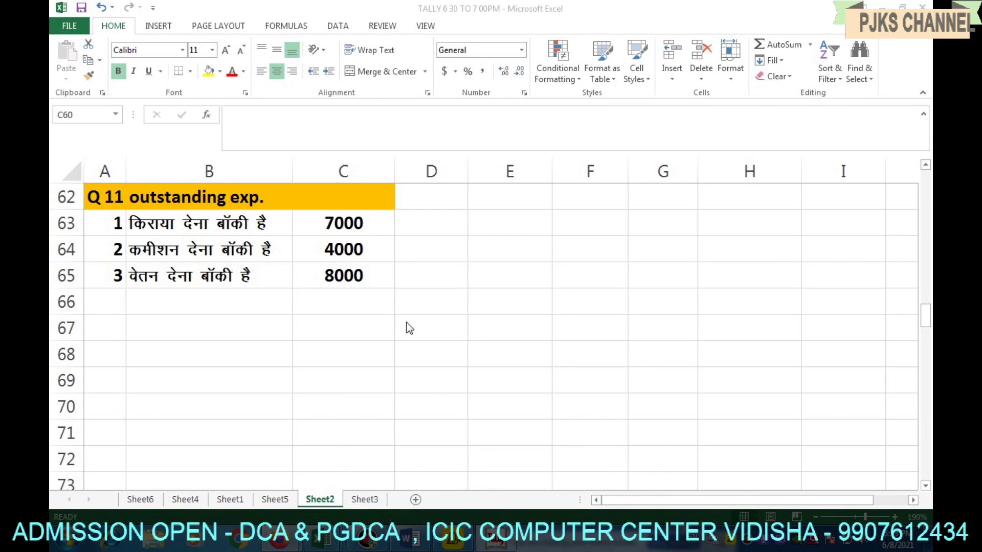
left_click(503, 542)
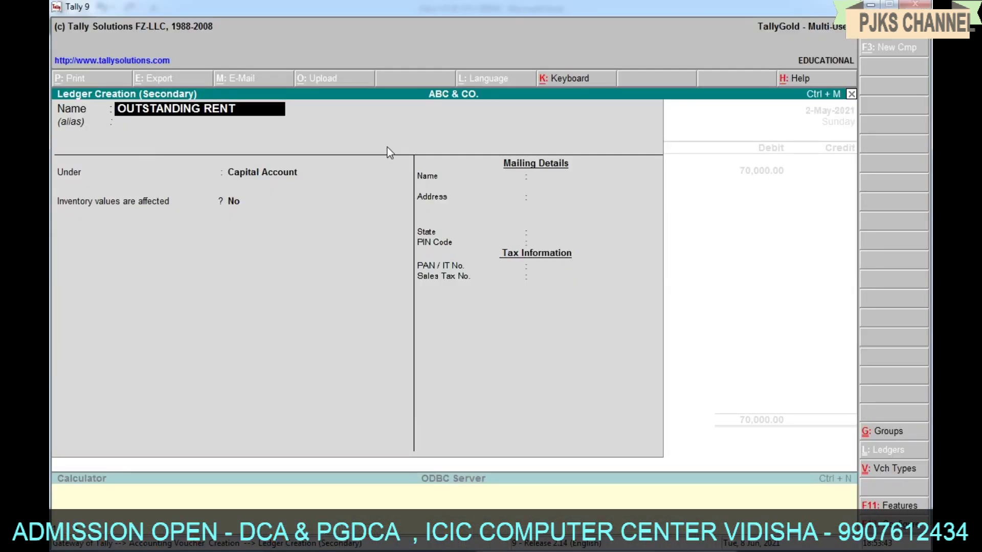
type("A/")
key("Return")
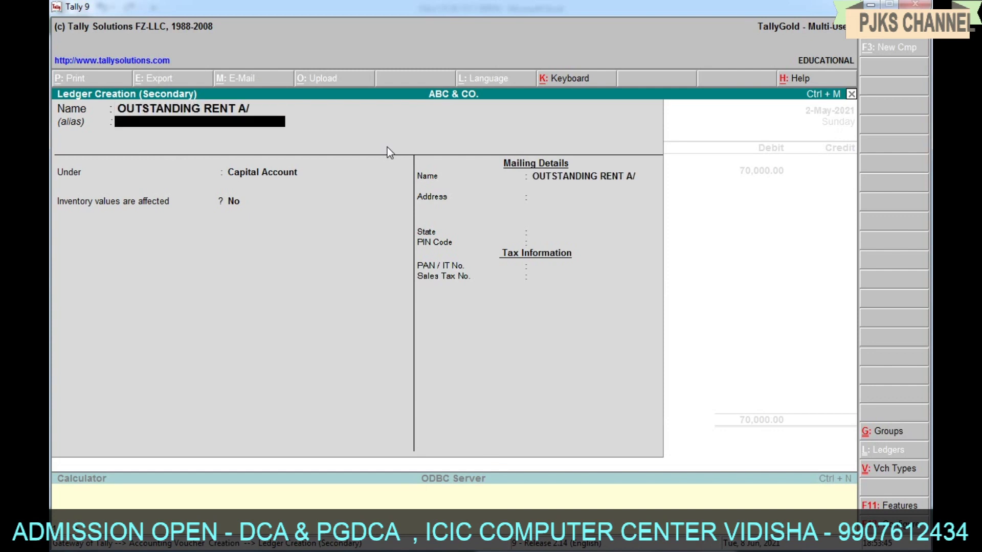
key("Return")
key("BackSpace")
key("BackSpace")
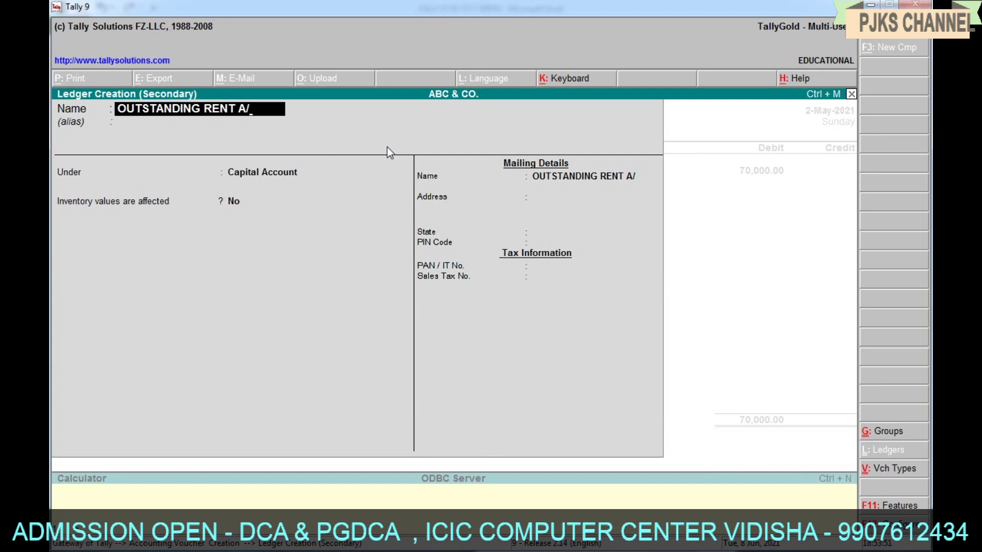
type("C")
key("Return")
key("Return")
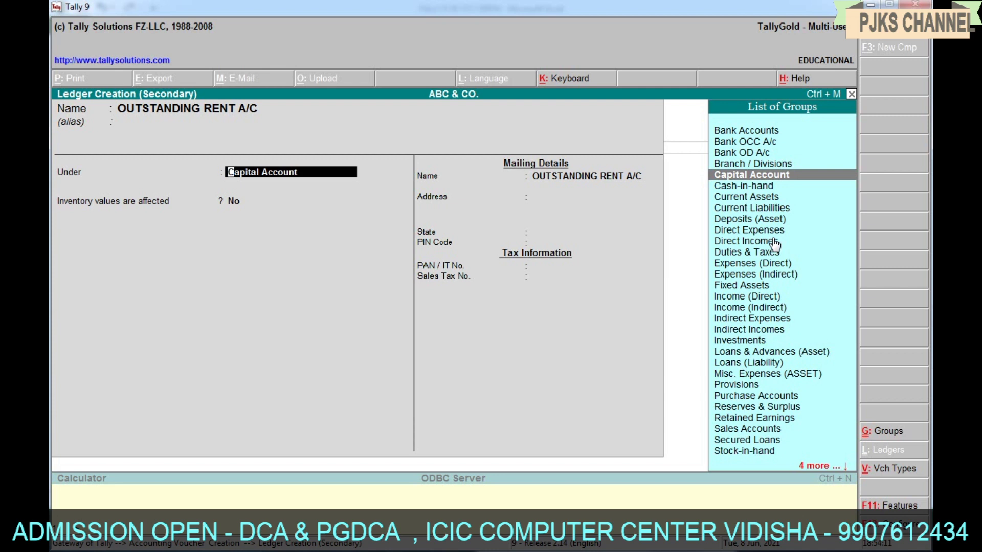
Place the outstanding rent ledger under Current Liabilities, leave inventory values unaffected, and save the ledger.
type("C")
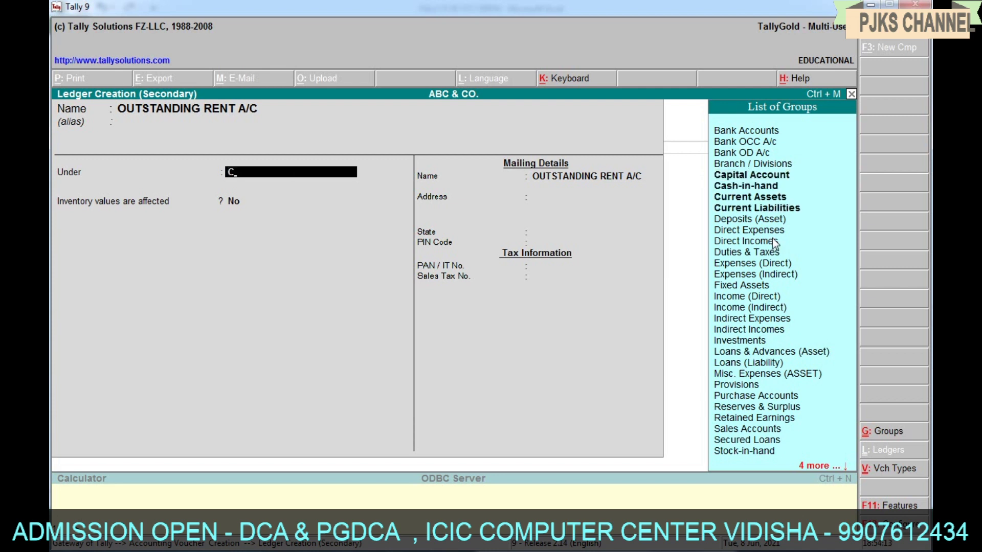
key("Down")
key("Down")
key("Down")
key("Return")
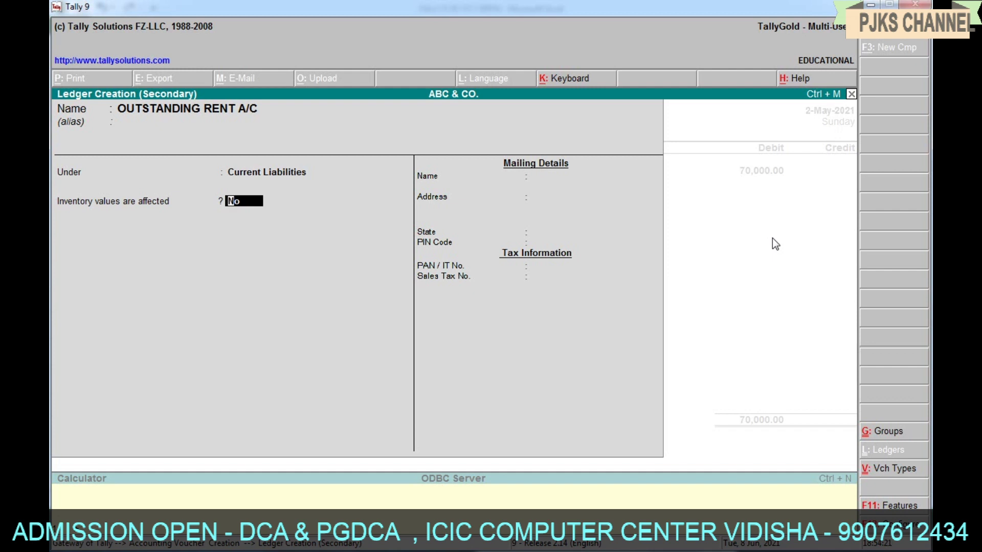
key("Return")
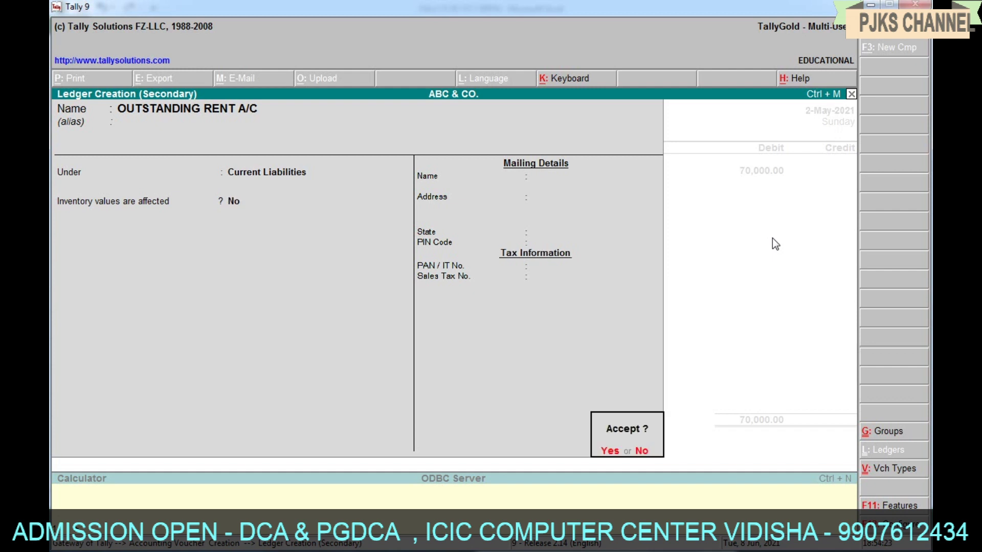
key("Return")
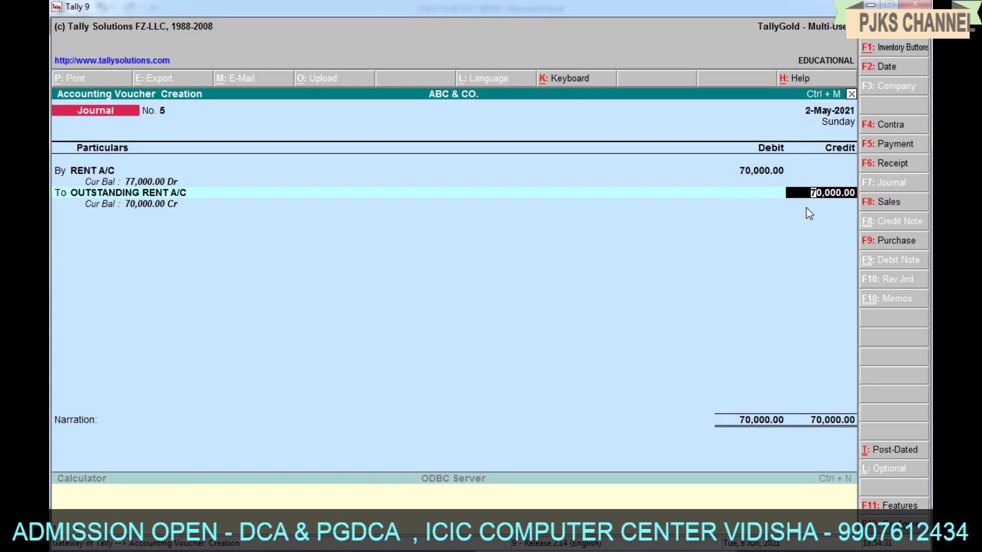
Credit OUTSTANDING RENT A/C with 70,000, leave the narration empty, and save the journal voucher.
key("Return")
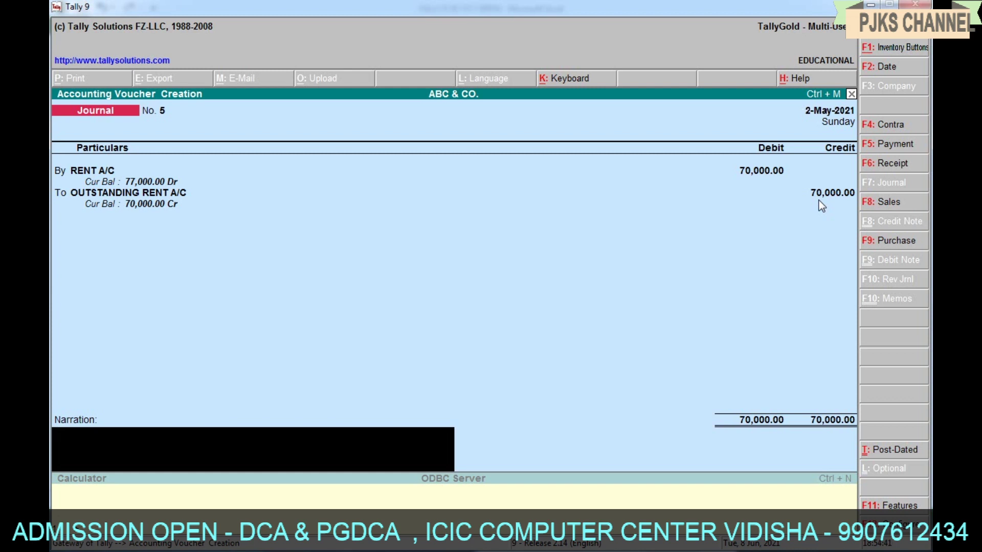
key("Return")
key("Return")
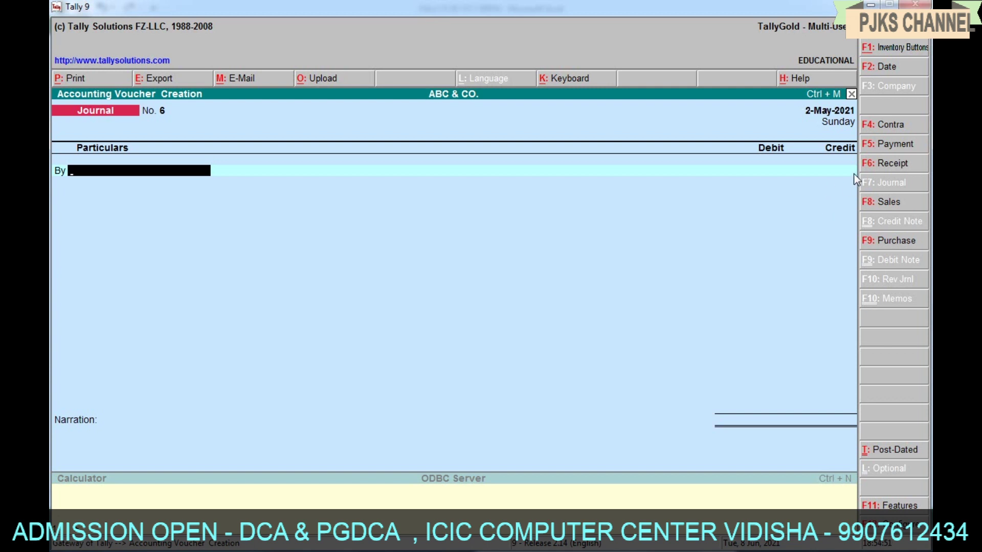
Check the commission item of Q 11 on Sheet2, and debit COMMISSION A/C with 4000 in the new journal voucher.
left_click(871, 5)
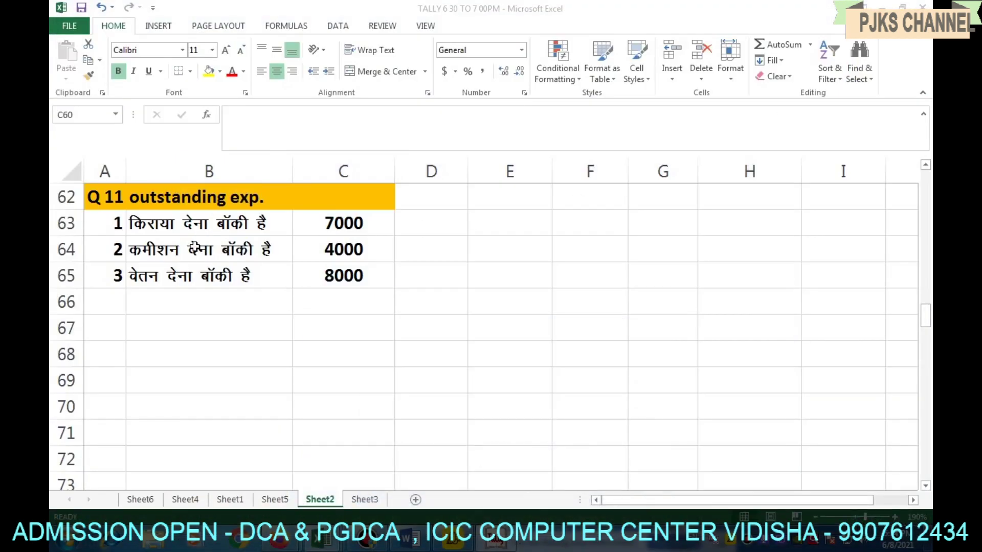
left_click(494, 542)
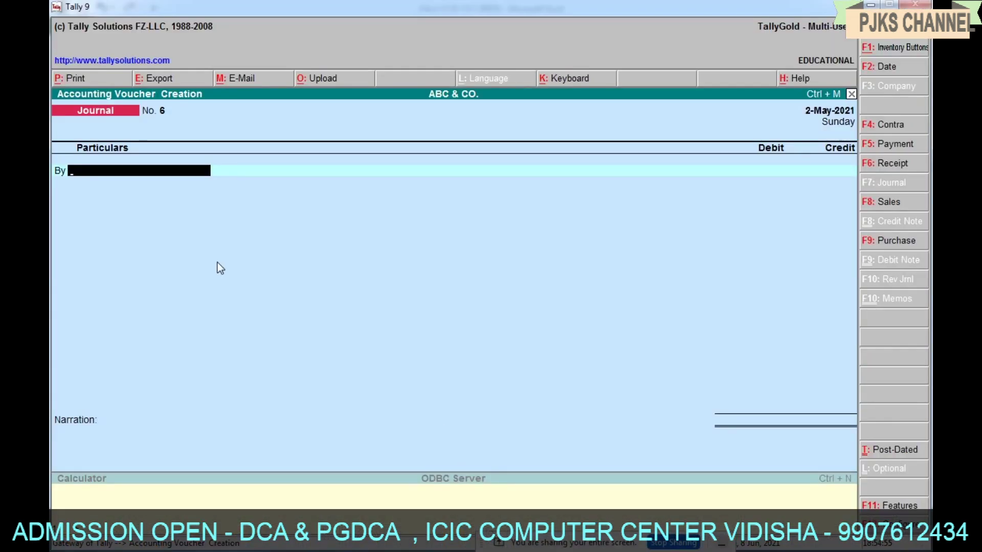
type("C")
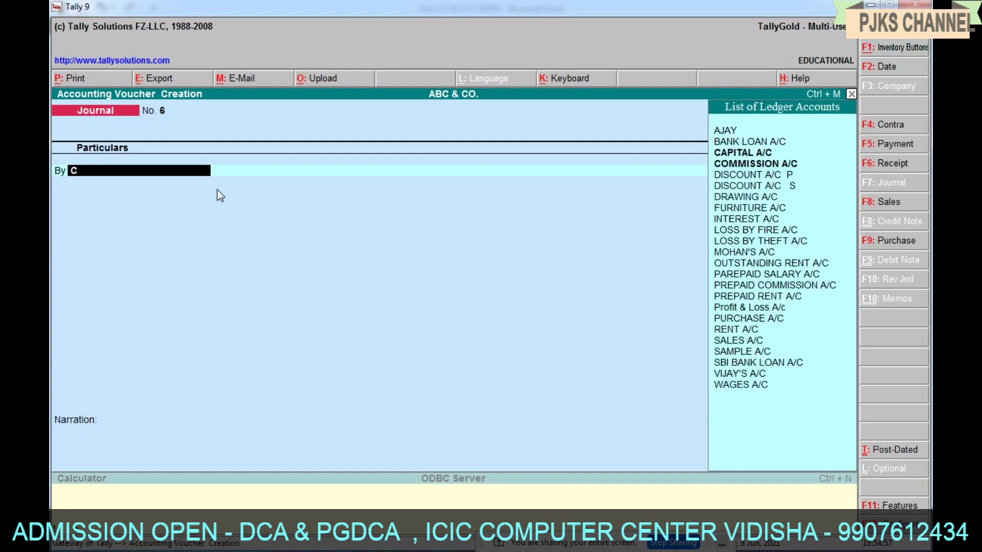
type("o")
key("Return")
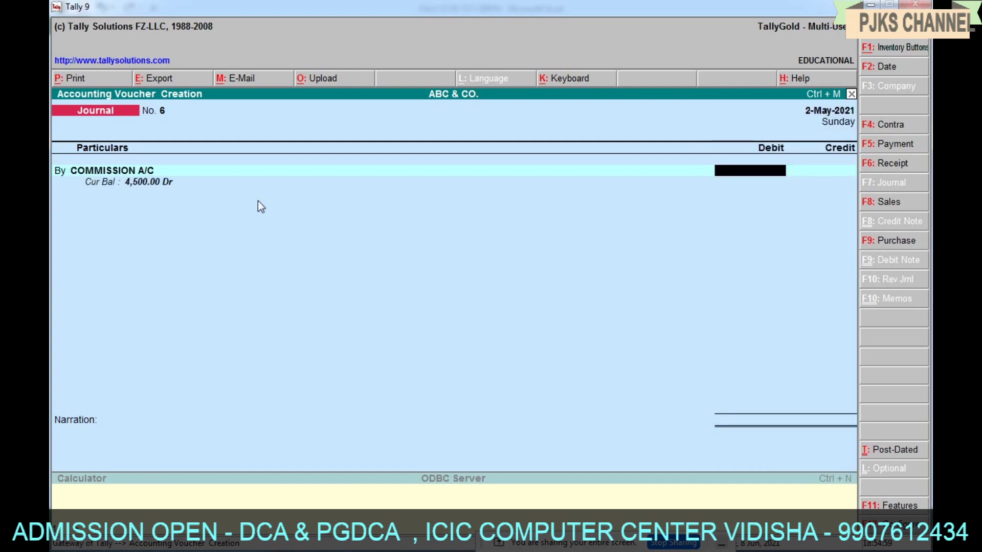
type("4000")
key("Return")
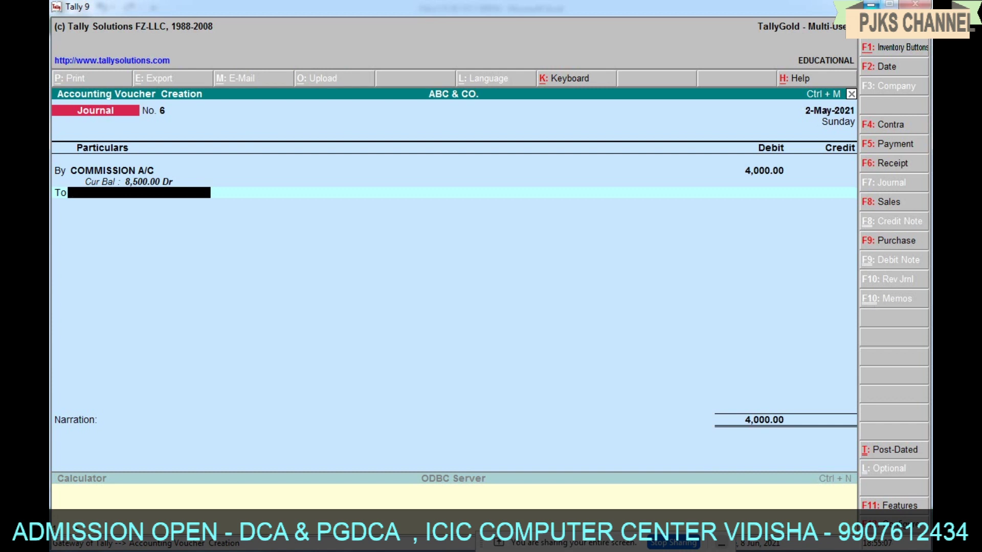
Create the ledger OUTSTANDING COMMISSION A/C under Current Liabilities from the voucher's credit line, without an alias and with inventory values unaffected.
key("alt+c")
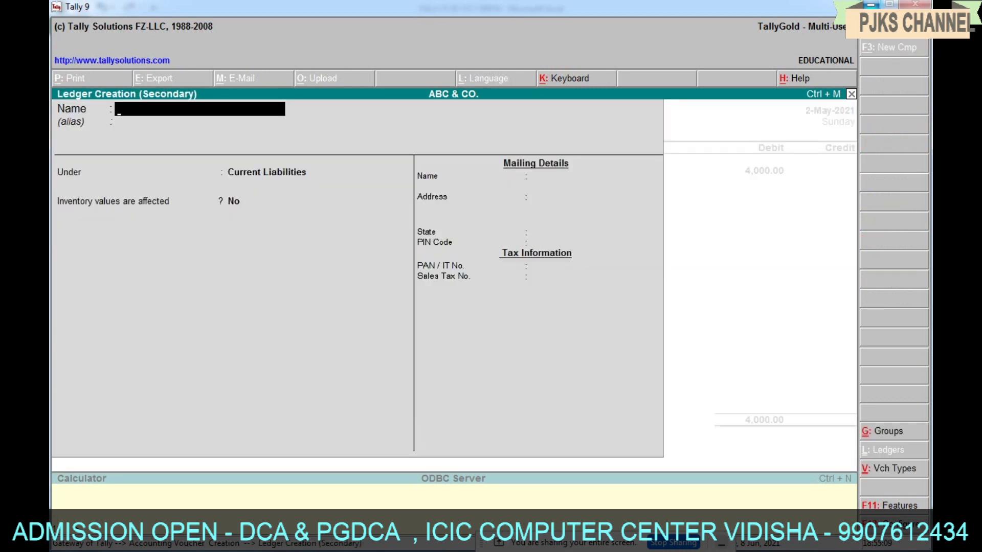
type("OUTSTANDONG")
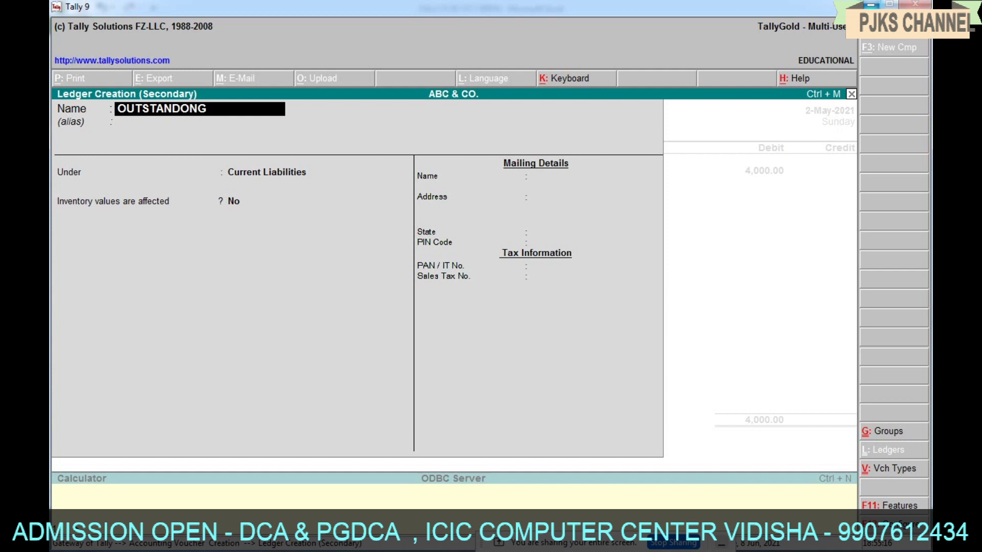
key("BackSpace")
key("BackSpace")
key("BackSpace")
type("ING COMMISSION")
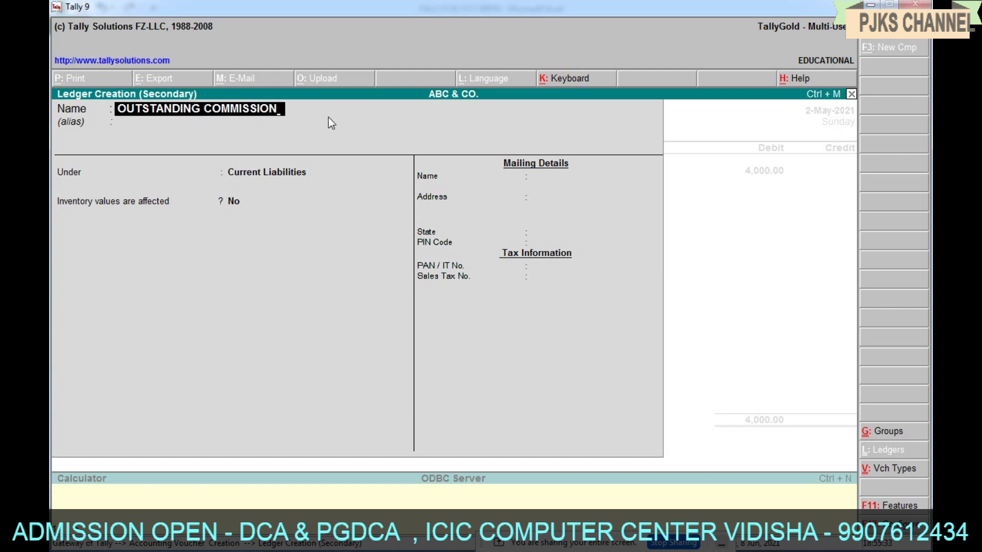
type("A/C")
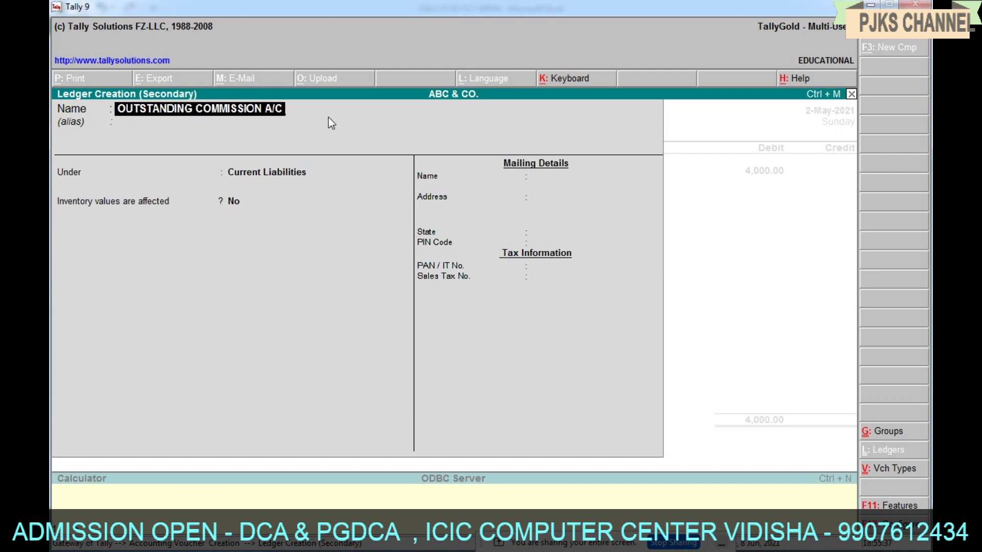
key("Return")
key("Return")
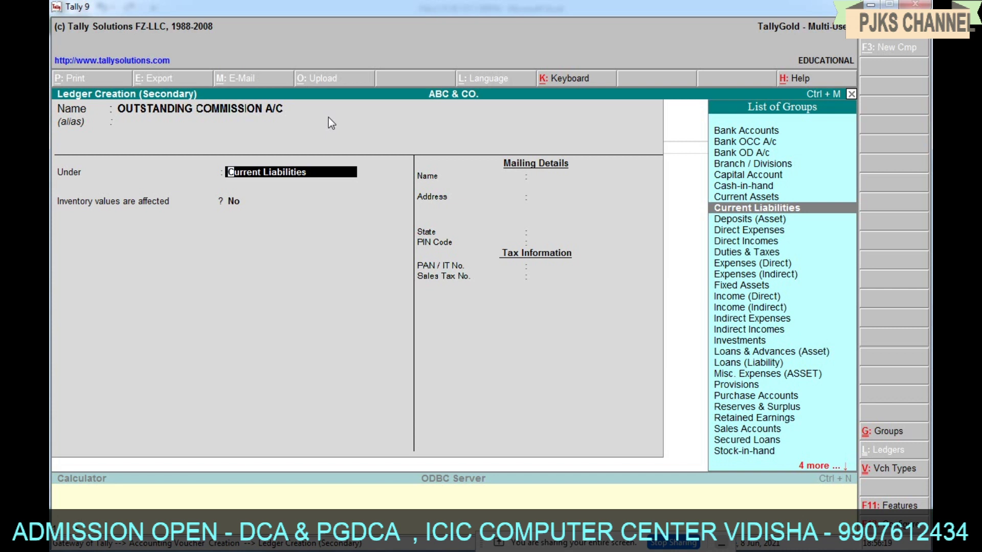
key("Return")
key("Return")
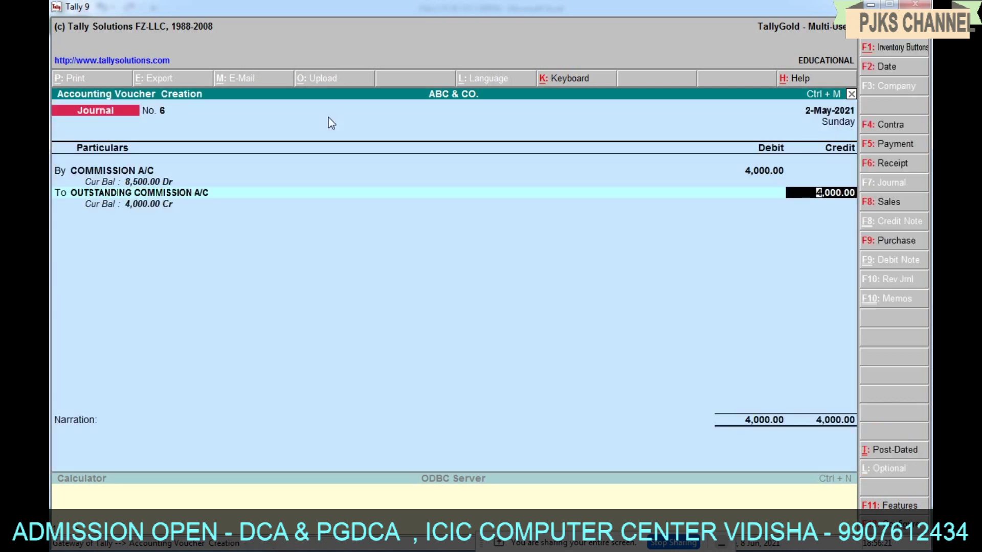
Credit OUTSTANDING COMMISSION A/C with 4,000, leave the narration empty, and save the journal voucher.
key("Return")
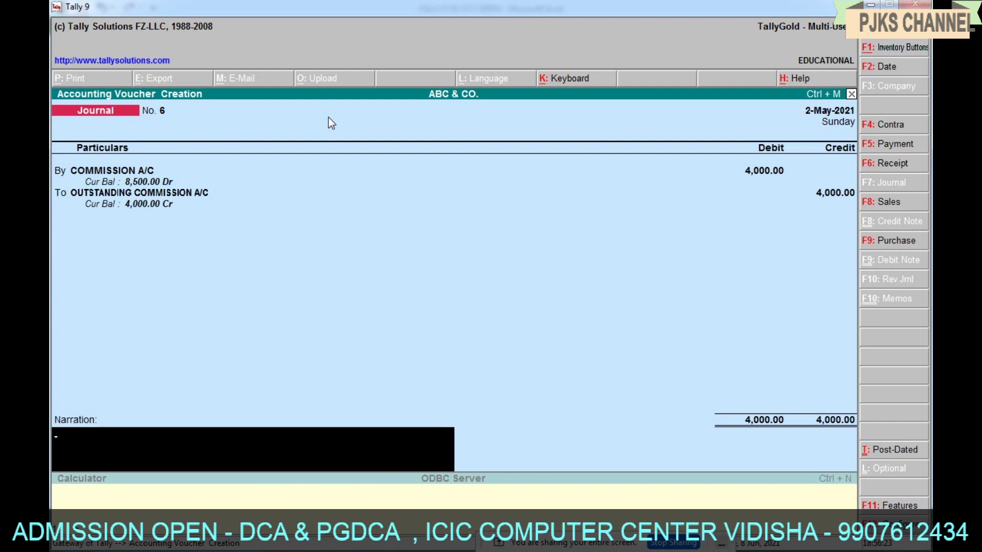
key("Return")
key("Return")
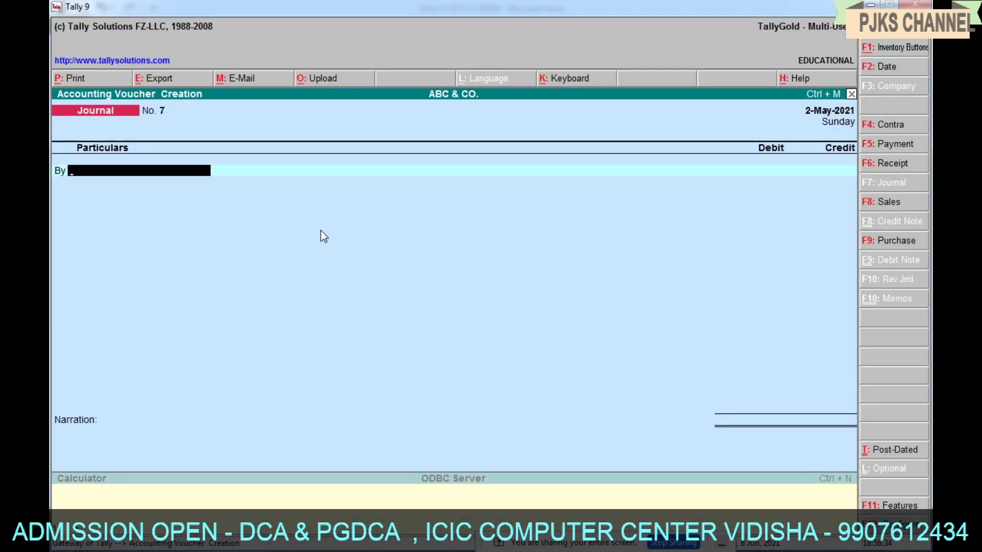
Debit SALES A/C with 8000 in the new journal voucher.
type("SA")
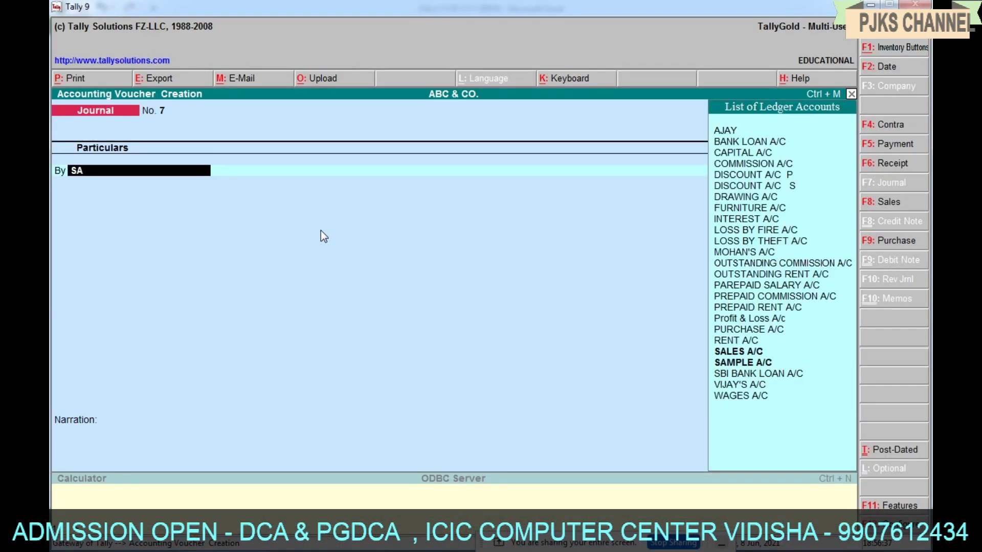
key("Return")
key("Return")
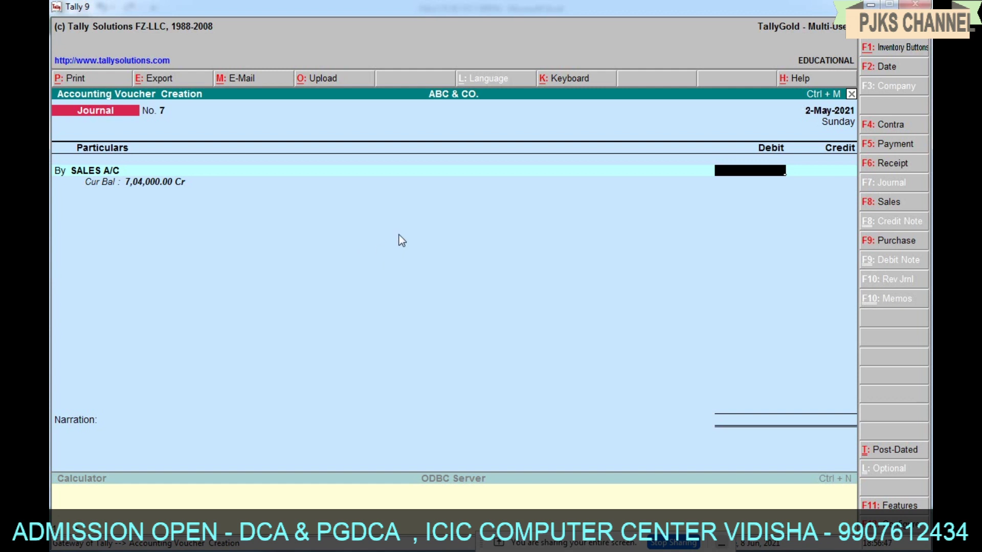
type("8000")
key("Return")
key("Return")
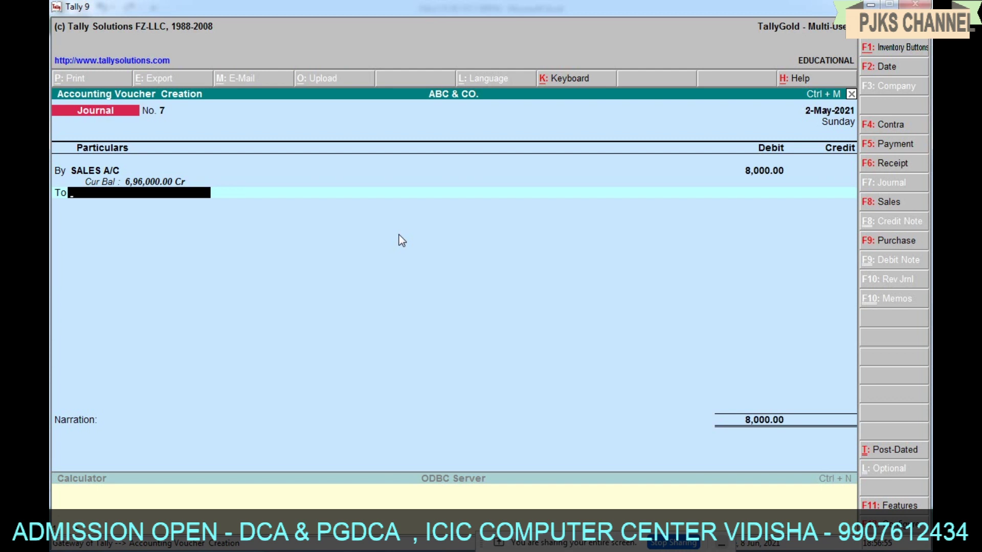
Go back to the debit ledger and look through the list of ledger accounts for a salary account.
key("Up")
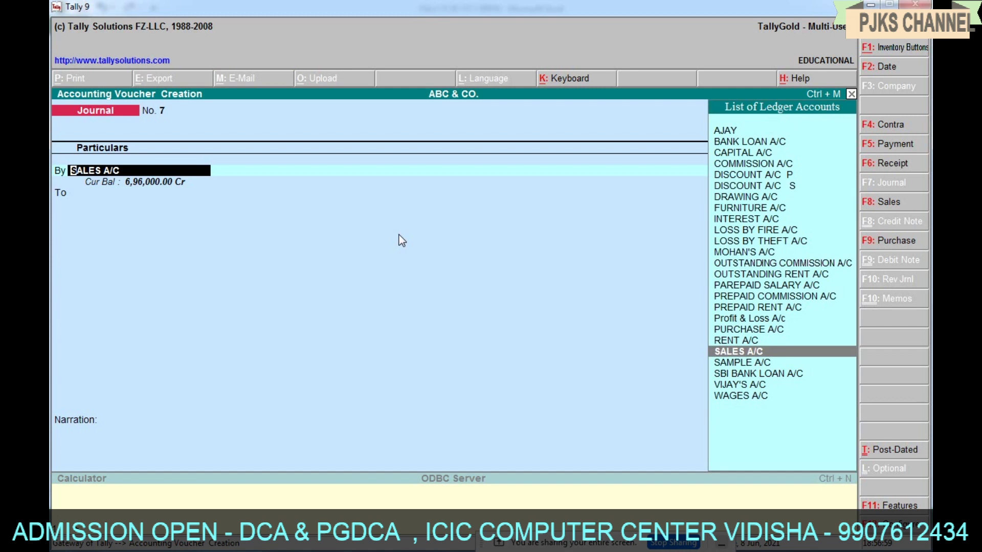
key("Up")
key("Up")
key("Up")
key("Up")
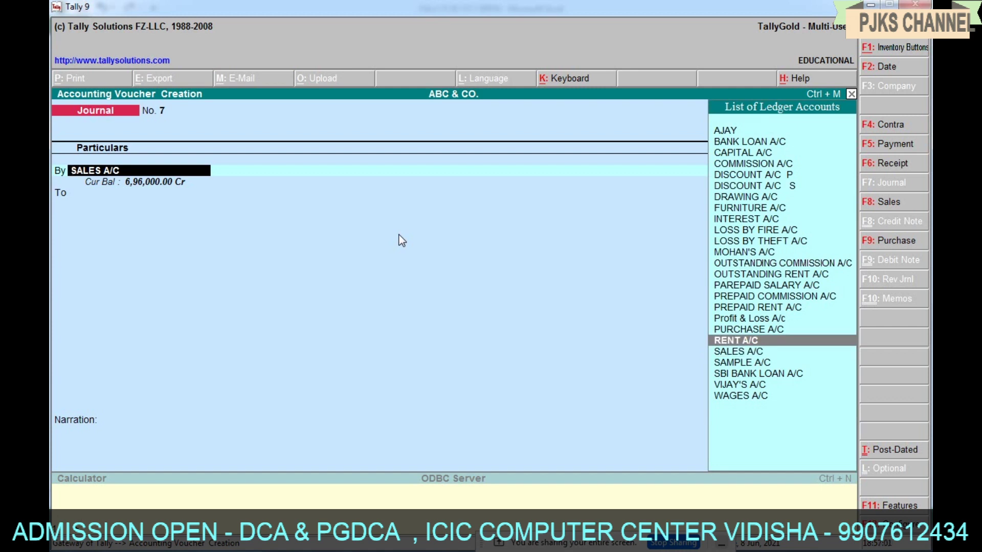
key("Up")
key("Up")
key("Up")
key("Up")
key("Up")
key("Up")
key("Up")
key("Up")
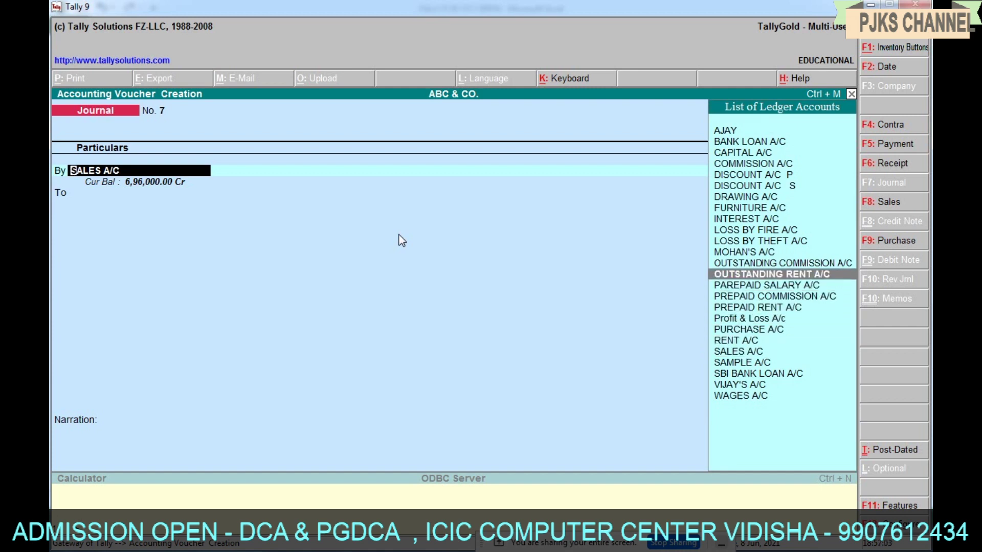
key("Down")
key("Down")
key("Down")
key("Down")
key("Down")
key("Down")
key("Down")
key("Down")
key("Down")
key("Down")
key("Down")
key("Down")
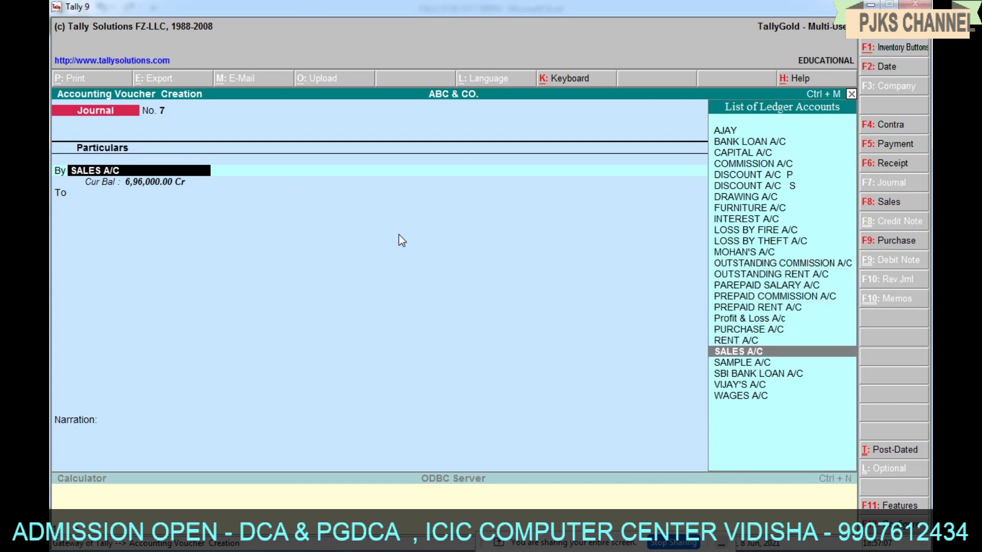
Create a new ledger from the voucher's debit line and name it SALARY A/C, without an alias.
key("alt+c")
type("SAL")
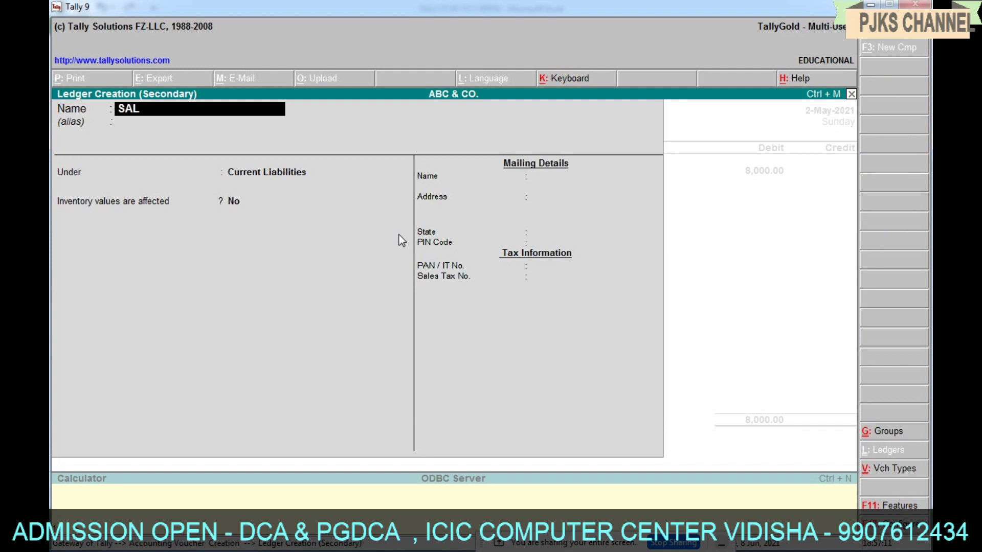
type("ARY A/C")
key("Return")
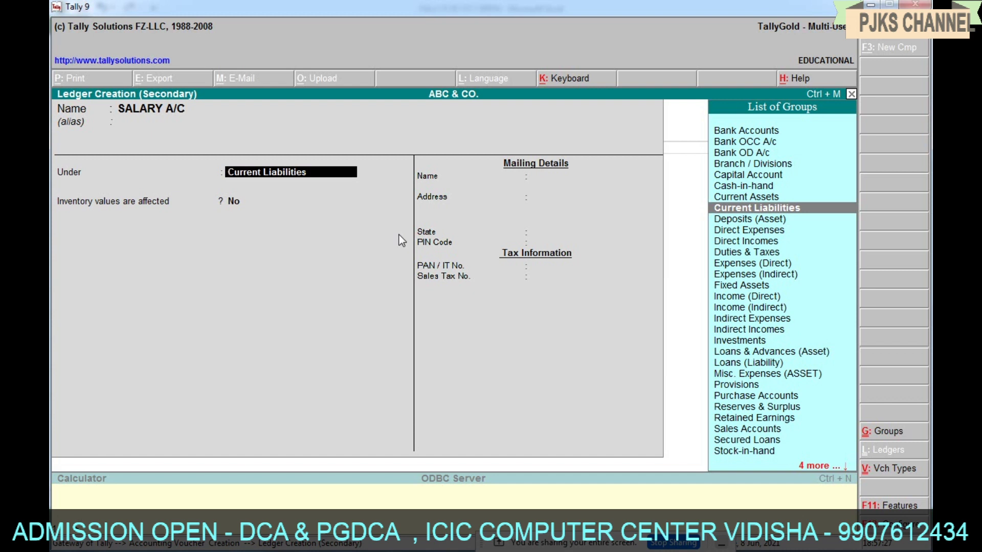
Save the salary ledger under Indirect Expenses with inventory values affected set to Yes, and debit it with 8,000.
type("ii")
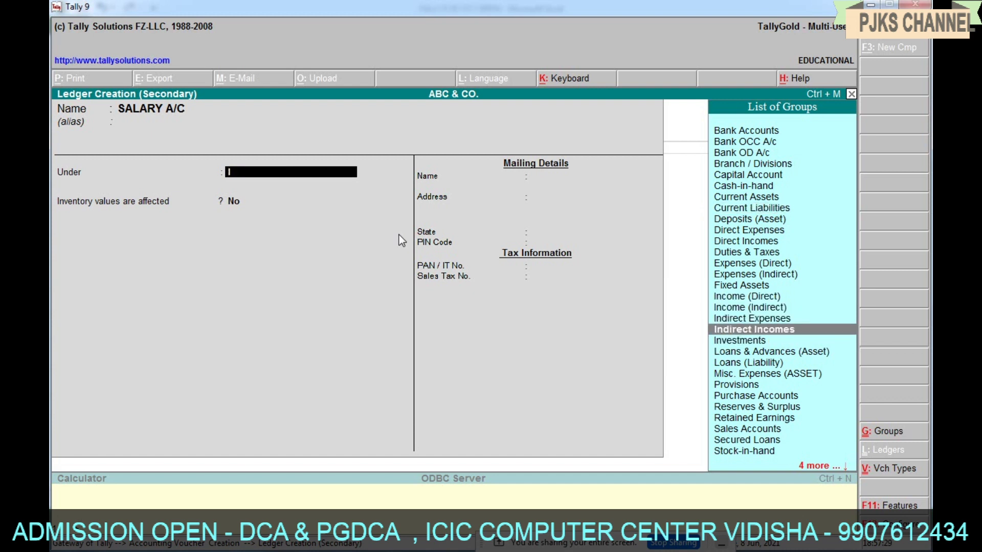
key("Up")
key("Return")
key("y")
key("Return")
key("Return")
key("Return")
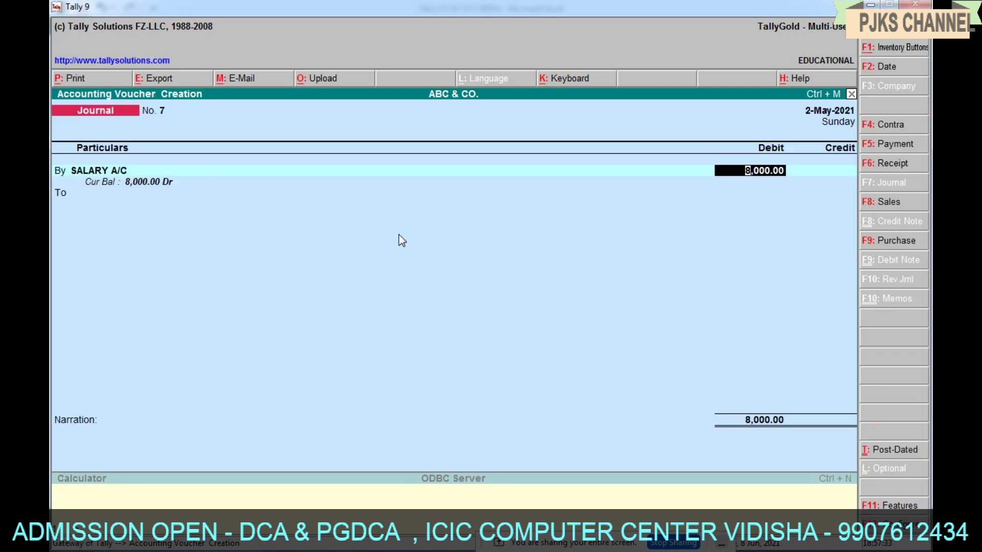
key("Return")
key("Return")
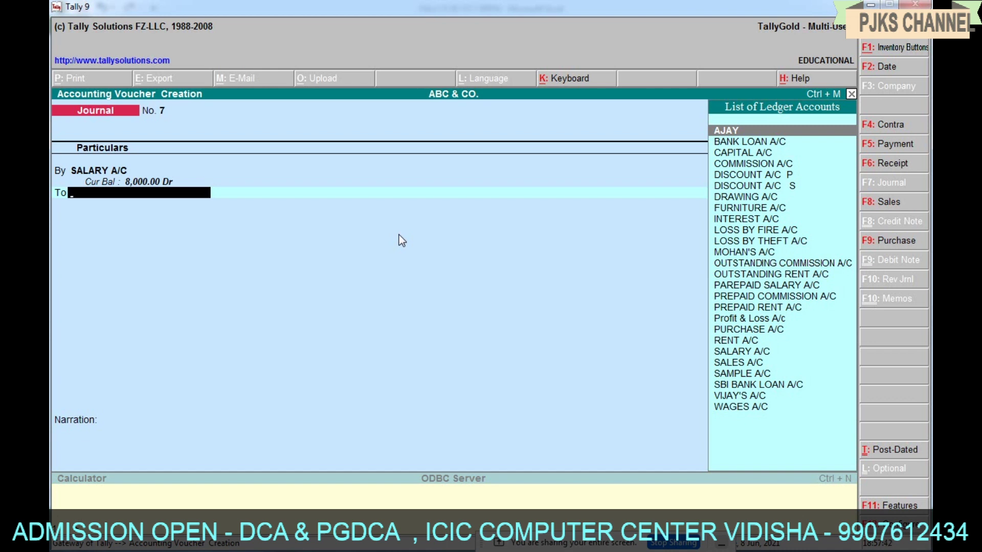
Create a new ledger from the voucher's credit line and name it OUTSTANDIG SALARY A/C, without an alias.
key("alt+c")
type("OUTSTANDI")
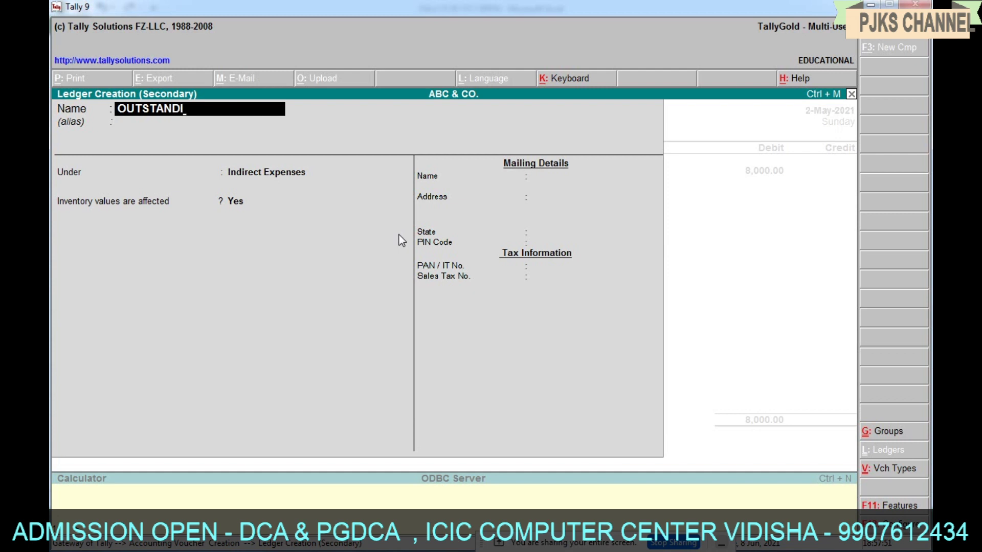
type("G SALARY A/C")
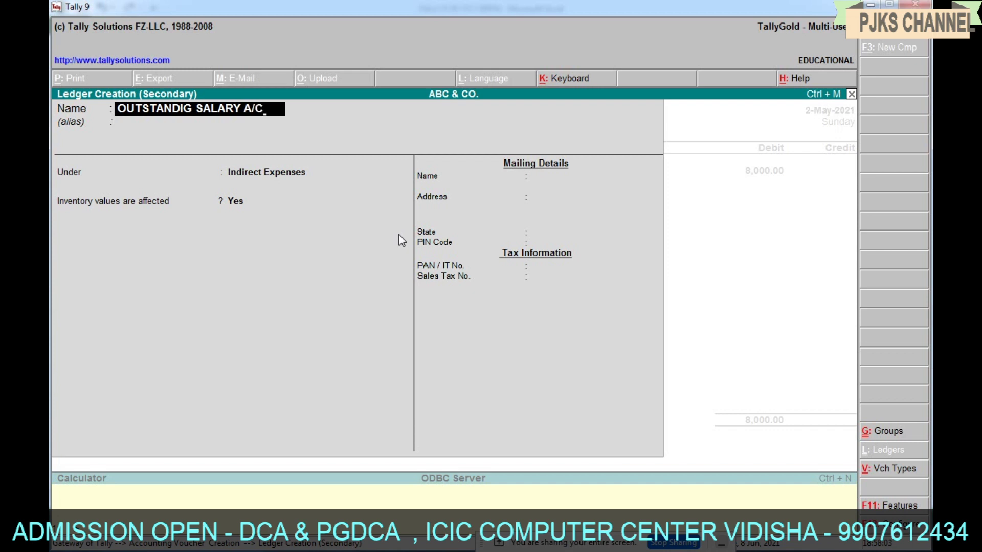
key("Return")
key("Return")
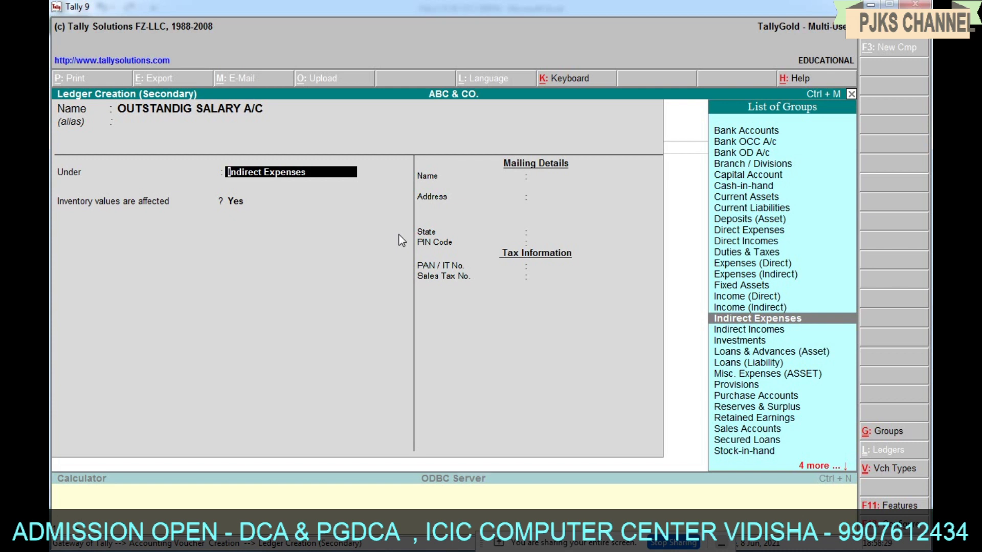
Place the outstanding salary ledger under Current Liabilities, keep inventory values affected at Yes, and save the ledger.
type("C")
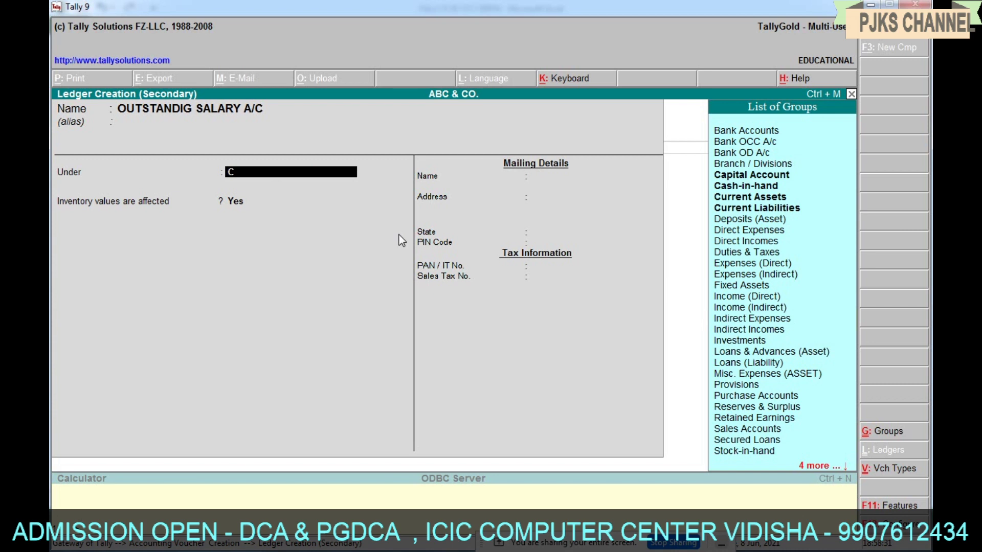
key("Down")
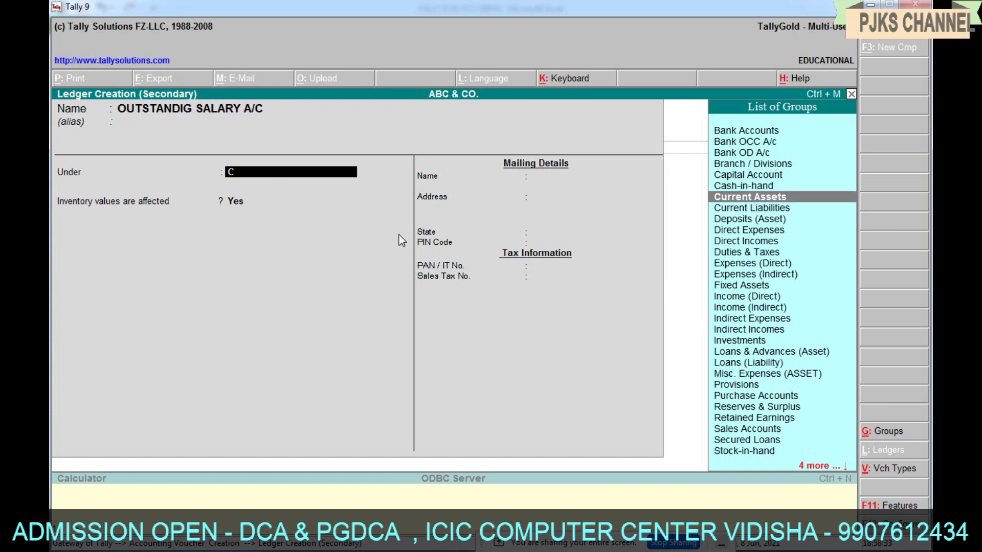
key("Down")
key("Return")
key("Return")
key("Return")
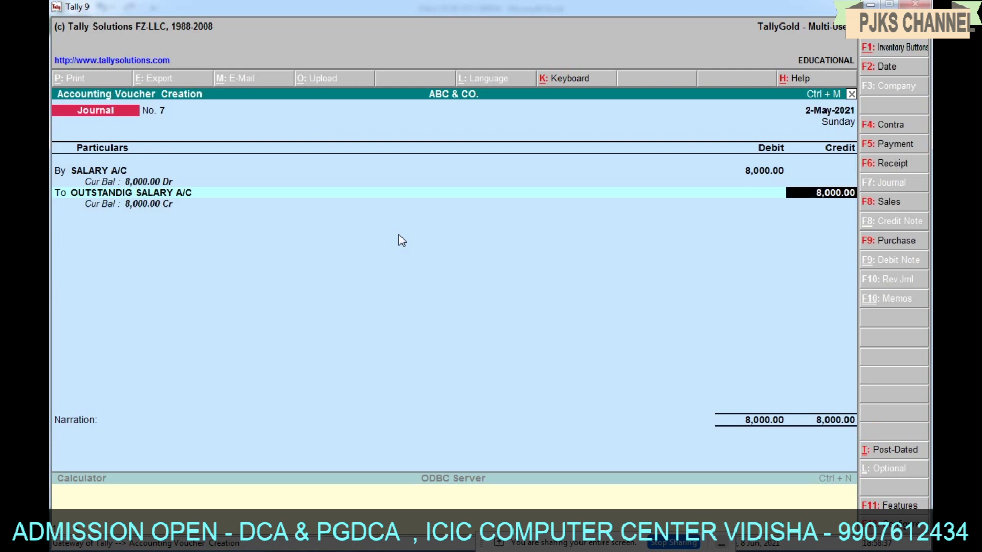
Credit the outstanding salary ledger with 8,000, leave the narration empty, and save the journal voucher.
key("Return")
key("Return")
key("Return")
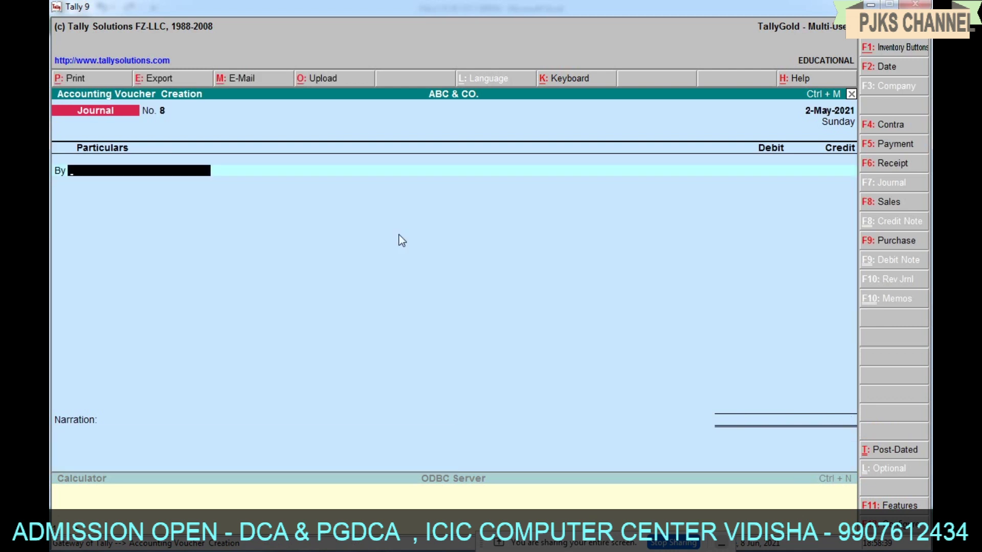